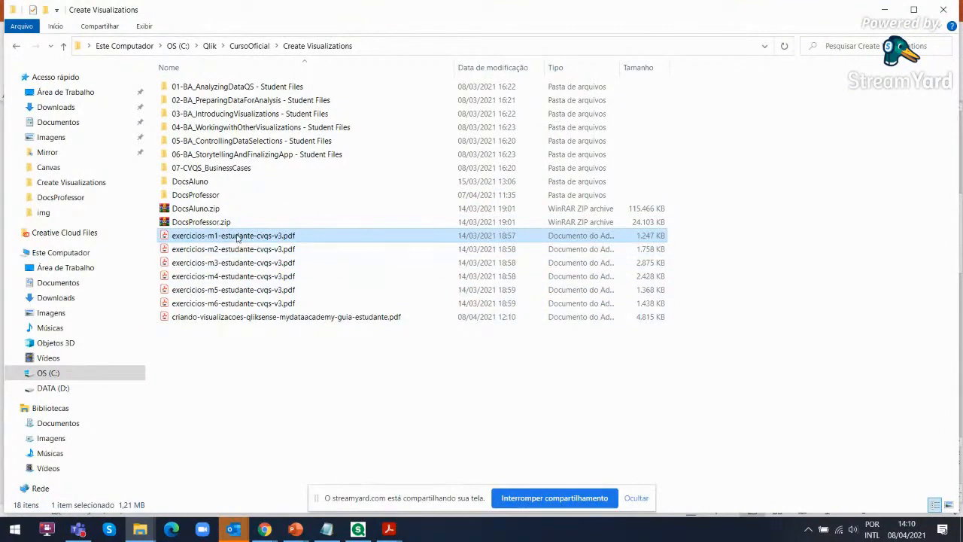
Open exercicios-m1-estudante-cvqs-v3.pdf and review its table of contents from Exercício 01 to Exercício 05
double_click(238, 238)
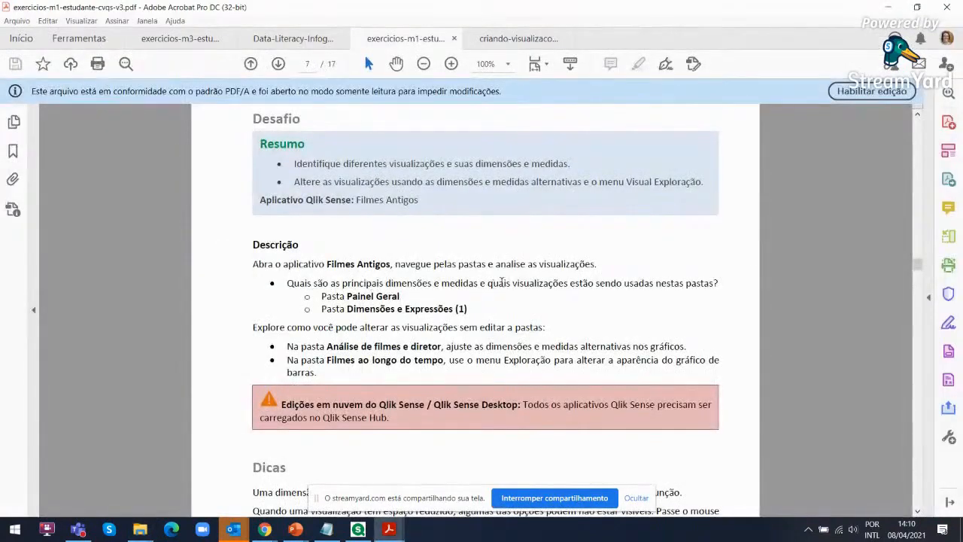
drag(919, 267, 919, 113)
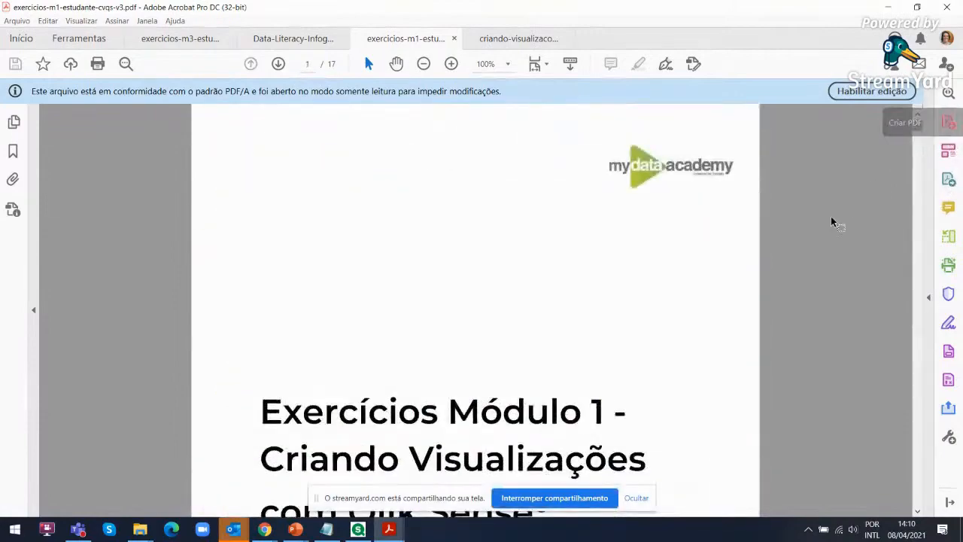
scroll(804, 247, down, 10)
scroll(792, 254, down, 3)
scroll(507, 313, down, 3)
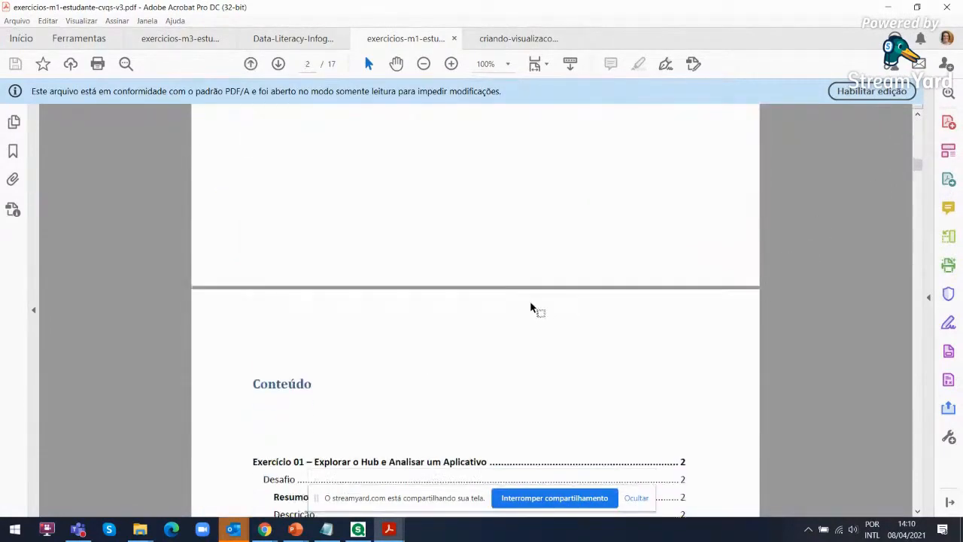
scroll(530, 309, down, 4)
scroll(531, 308, down, 1)
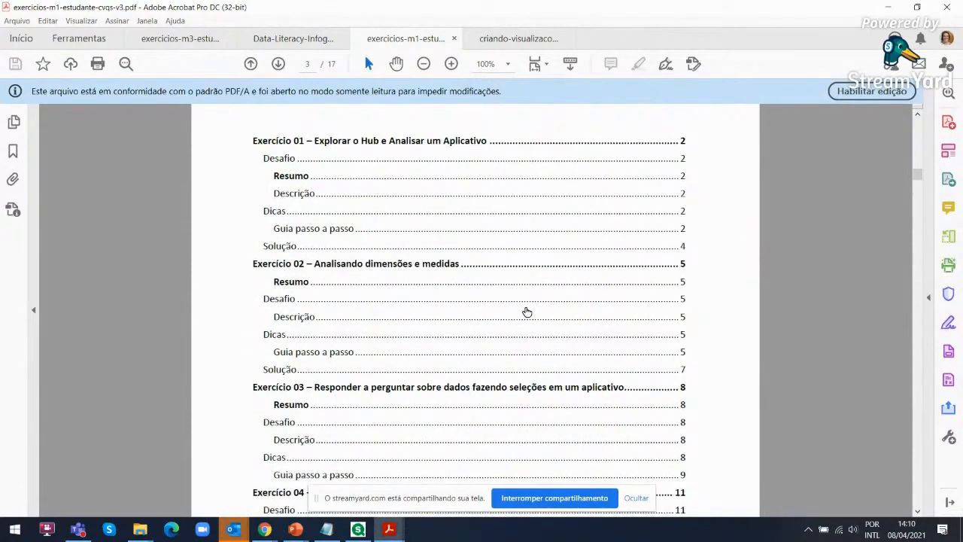
scroll(527, 312, down, 4)
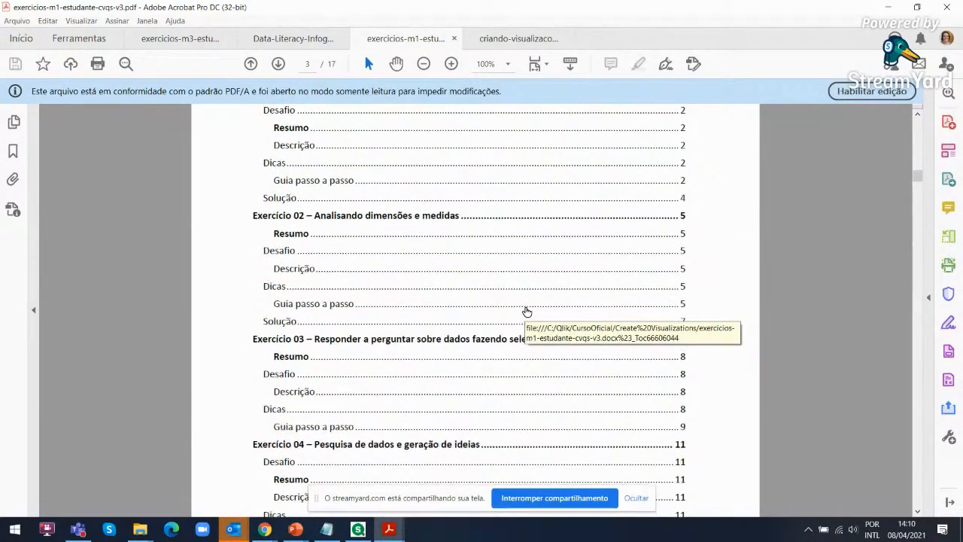
scroll(527, 312, down, 5)
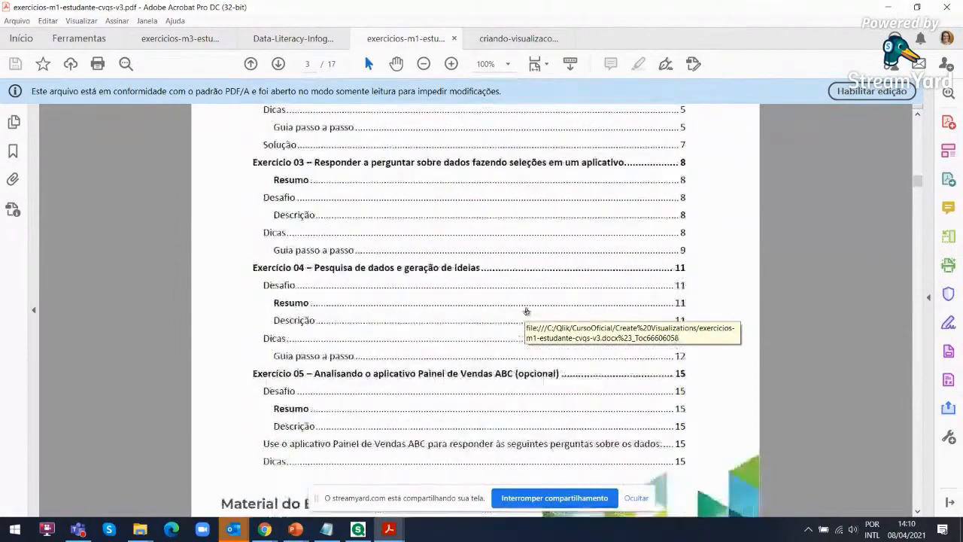
Review Exercício 01 – Explorar o Hub e Analisar um Aplicativo, from its challenge and description through the step-by-step guide and solution
scroll(524, 311, down, 3)
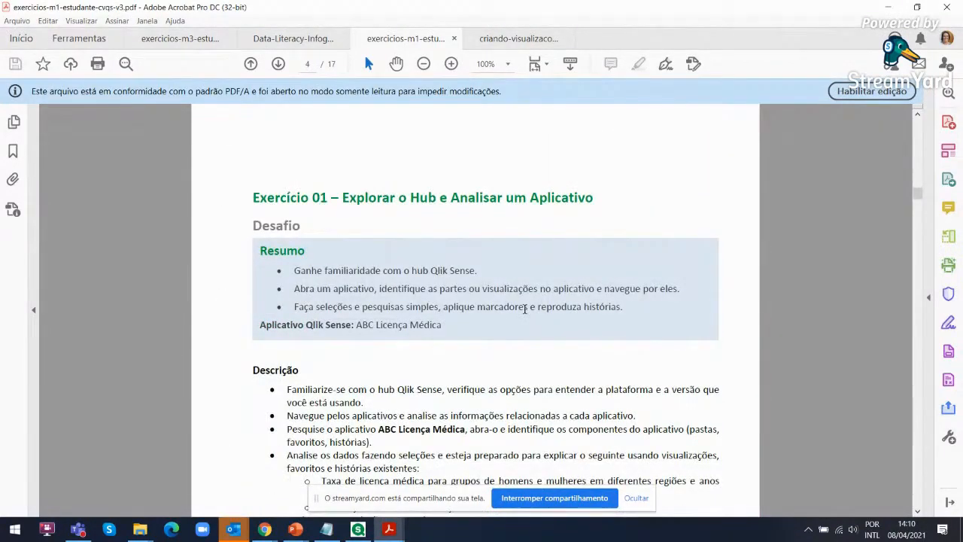
scroll(526, 308, down, 2)
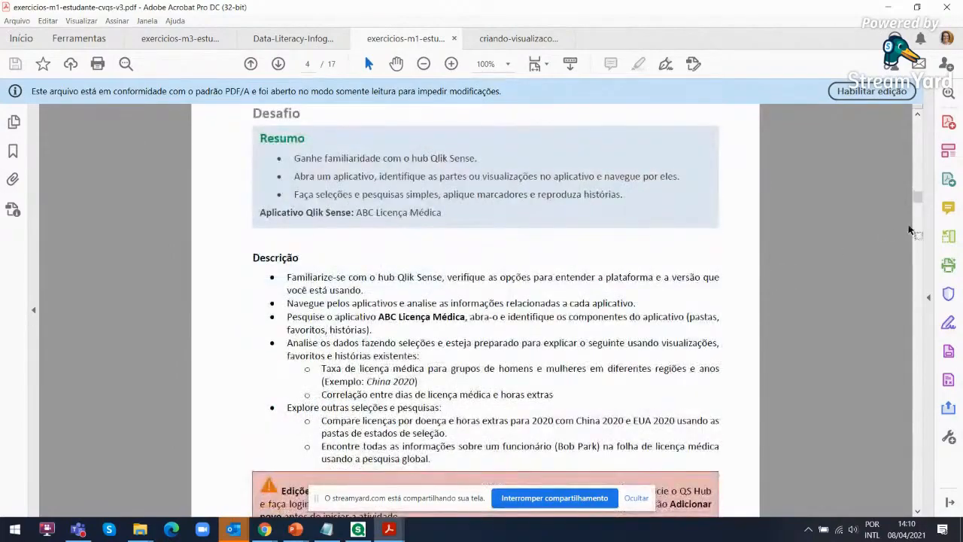
drag(918, 200, 916, 234)
scroll(749, 331, down, 3)
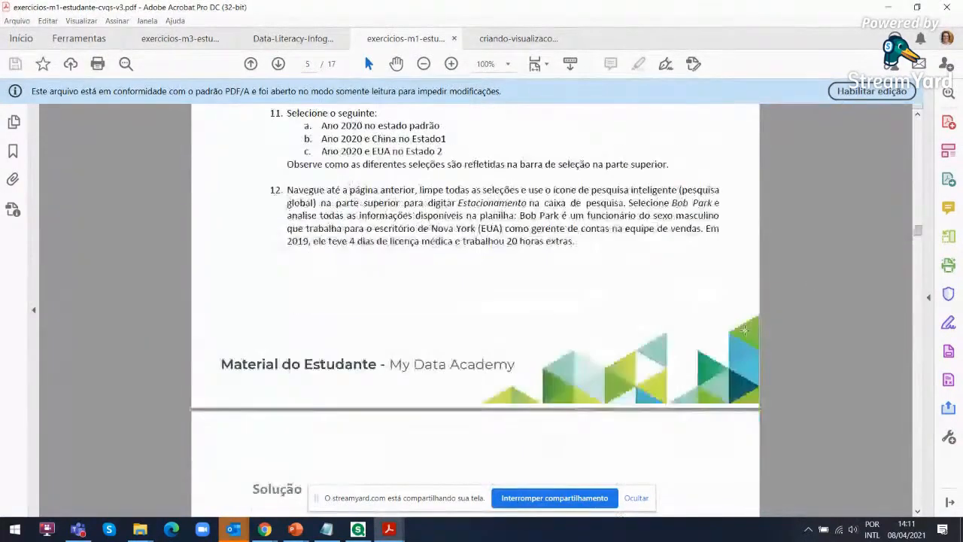
scroll(749, 331, up, 2)
scroll(749, 329, down, 12)
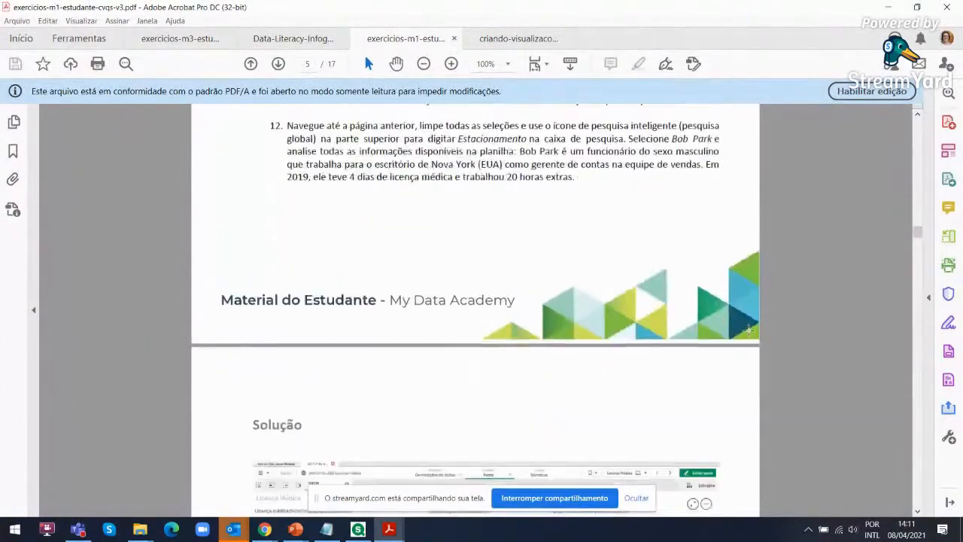
scroll(749, 329, down, 9)
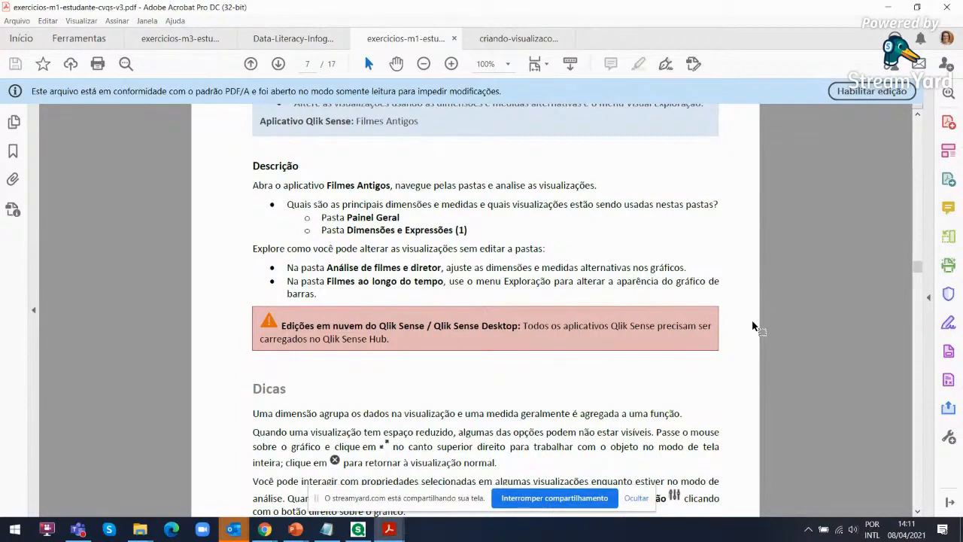
Examine the step-by-step guide and solution of Exercício 02 – Analisando dimensões e medidas, and return to its challenge summary and guide
scroll(752, 324, down, 4)
scroll(746, 317, down, 8)
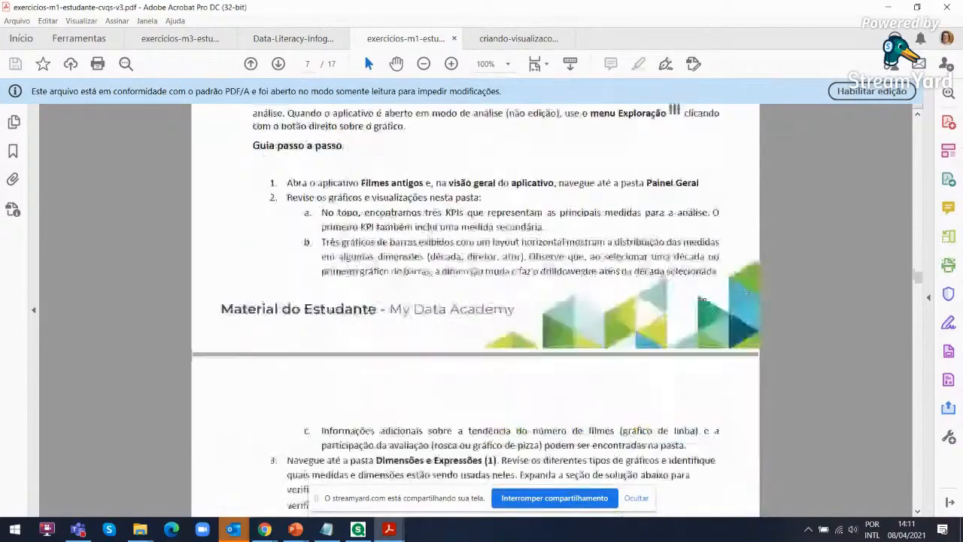
scroll(736, 313, down, 7)
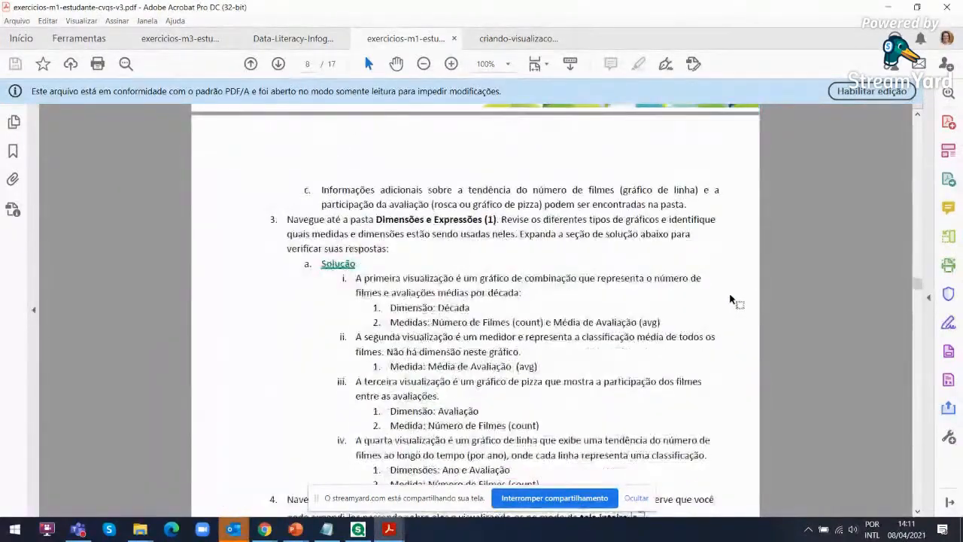
scroll(721, 287, down, 3)
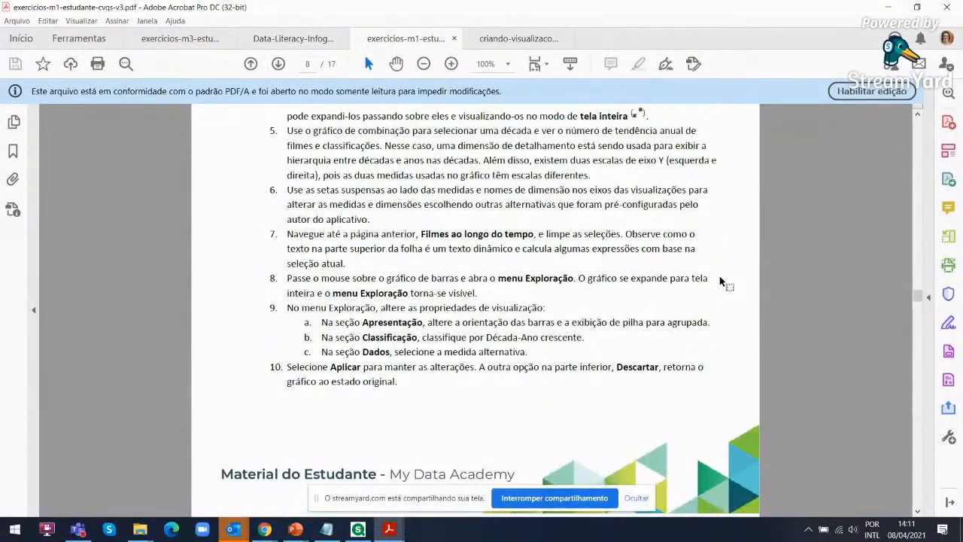
scroll(719, 278, down, 4)
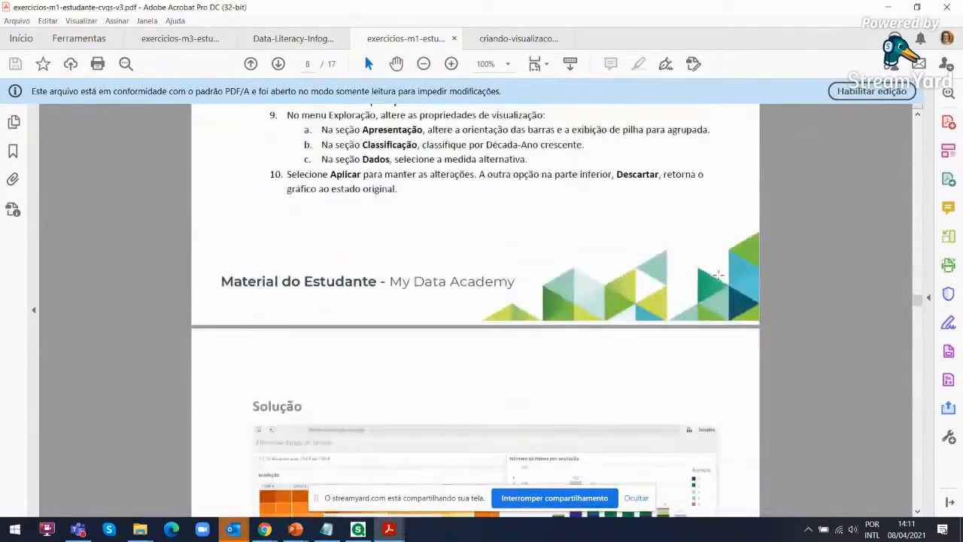
scroll(720, 278, down, 2)
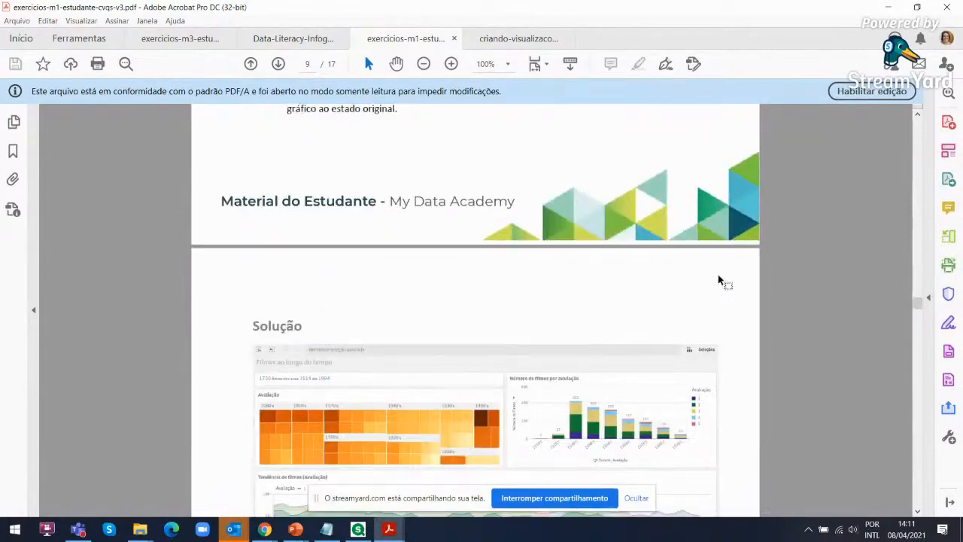
scroll(720, 281, down, 5)
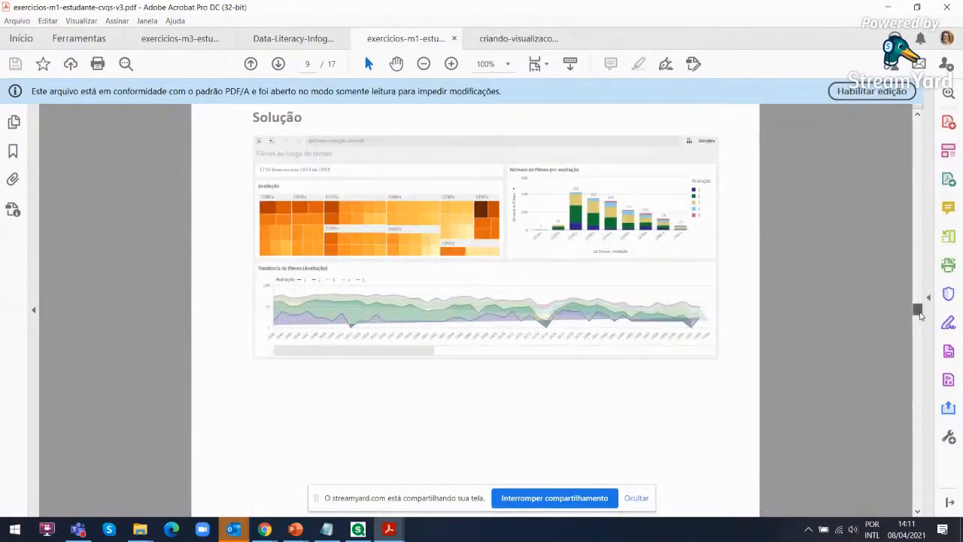
drag(920, 314, 920, 261)
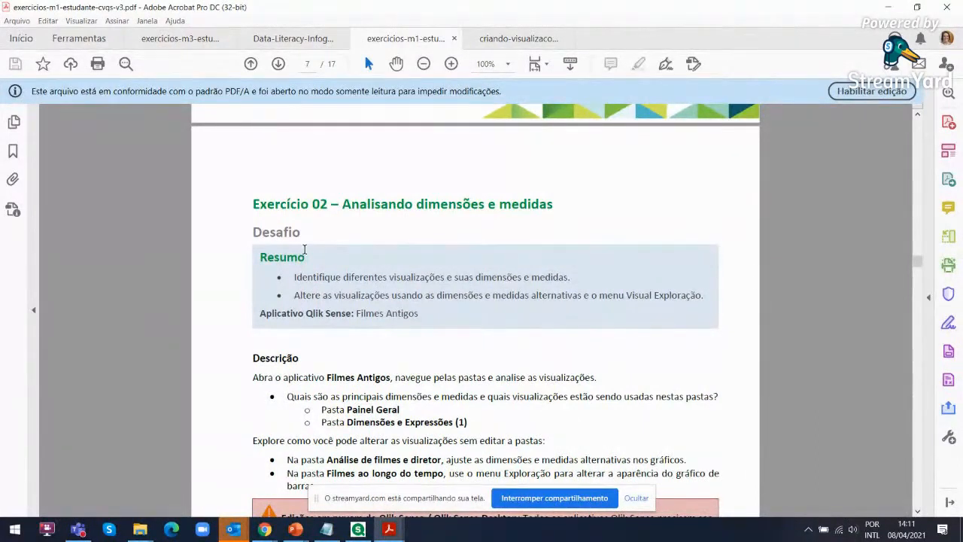
scroll(328, 319, down, 10)
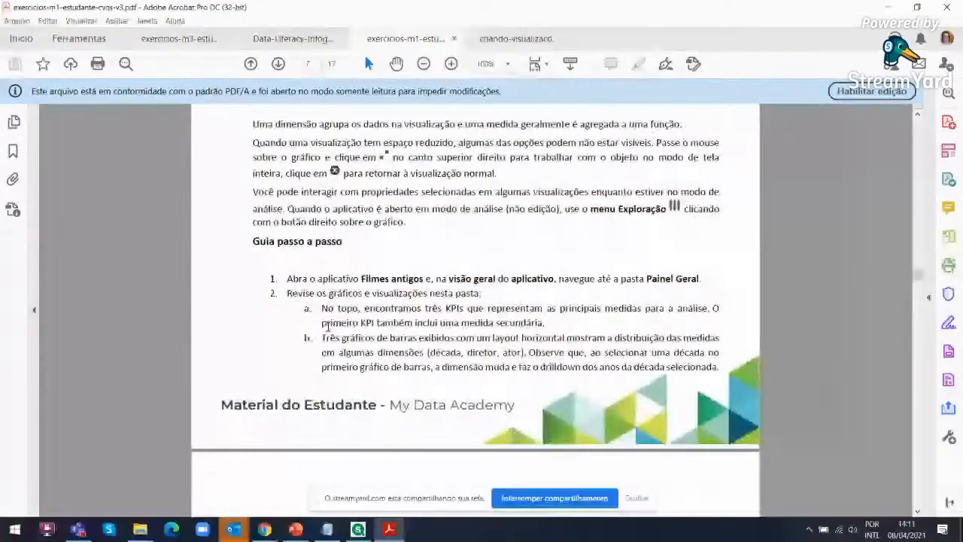
Switch to Qlik Sense Desktop and view the Painel Geral ABC sheet in full, followed by the Visão Geral de Vendas sheet
click(360, 531)
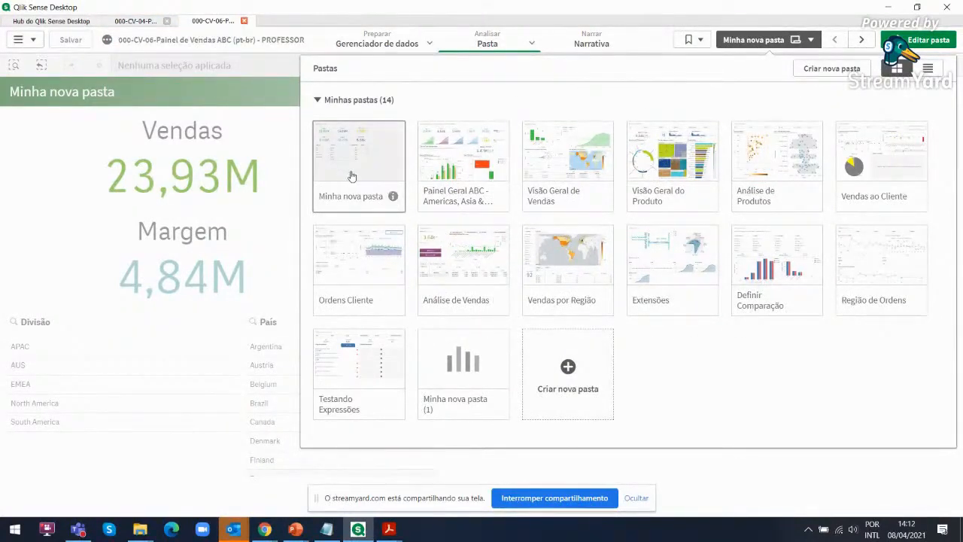
click(460, 167)
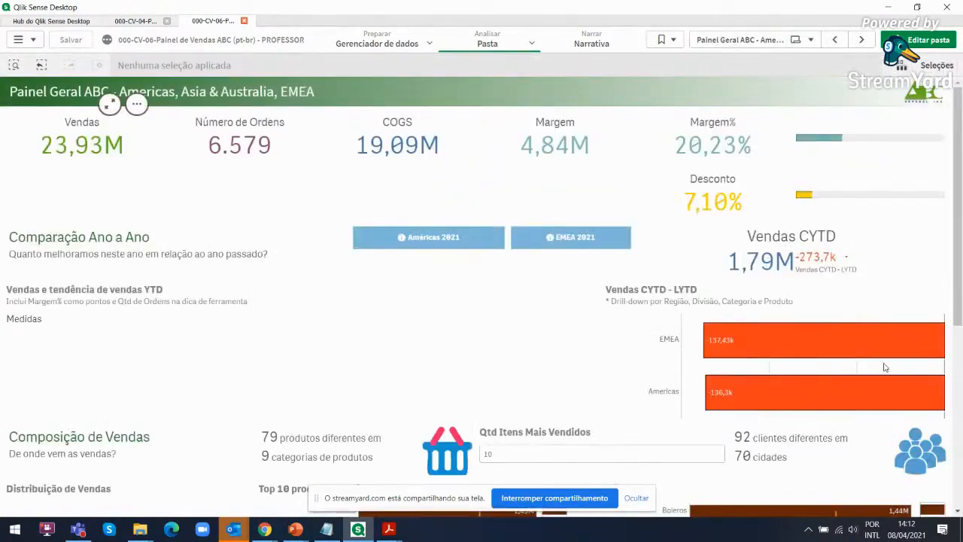
drag(958, 254, 961, 430)
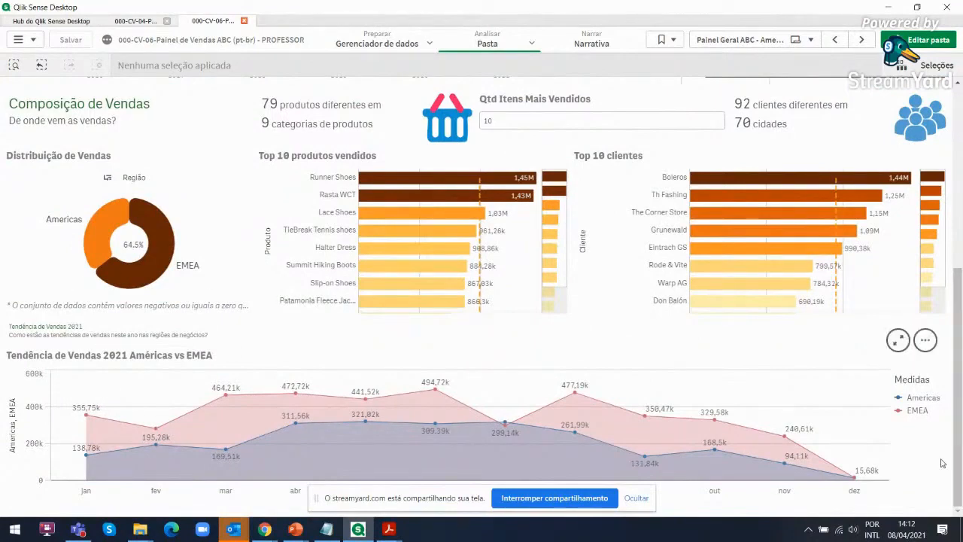
drag(961, 444, 958, 256)
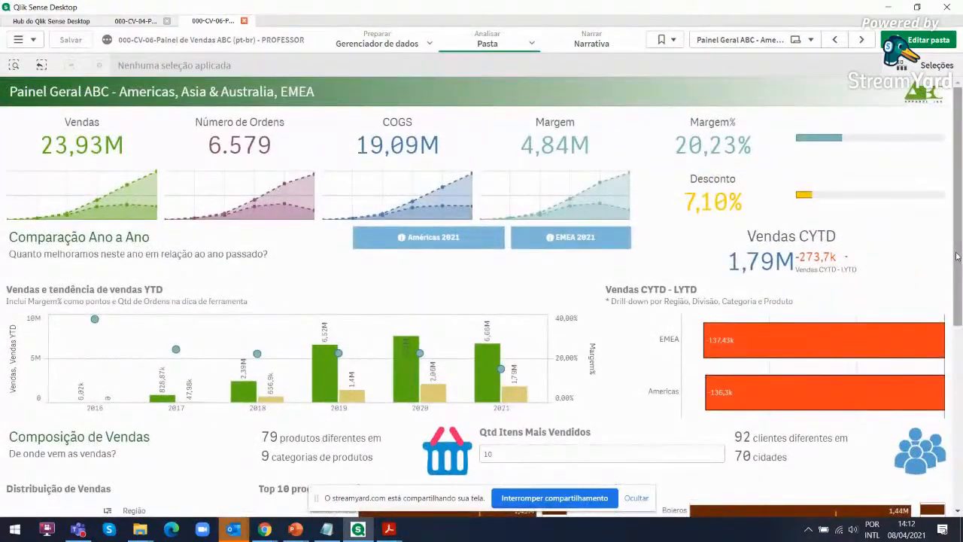
click(734, 44)
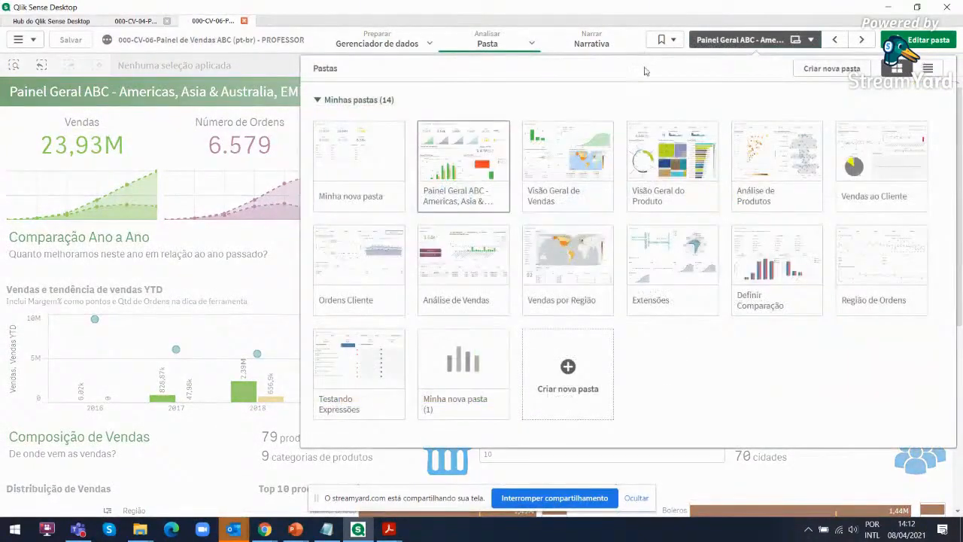
click(587, 139)
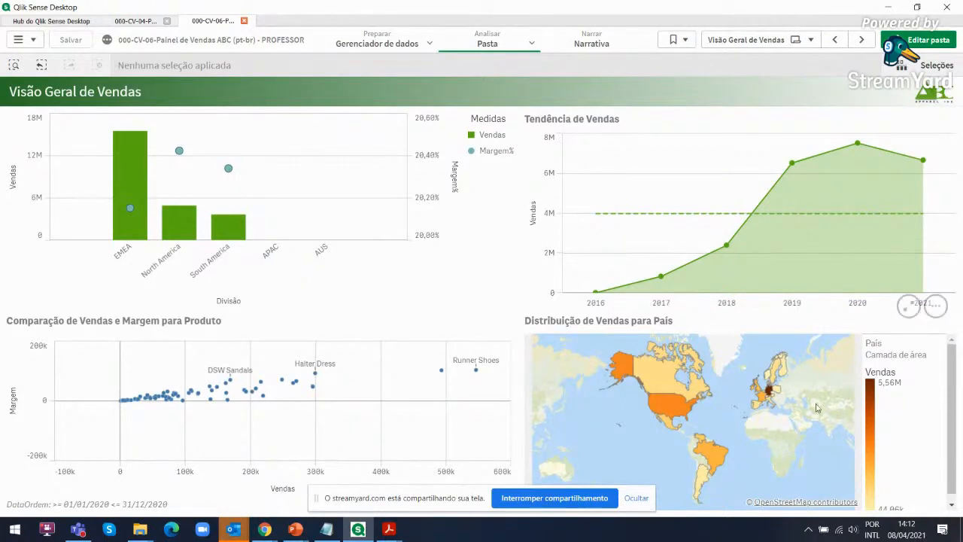
Open the Testando Expressões sheet and show the corrected expression results, returning to the list of the app's sheets
click(768, 43)
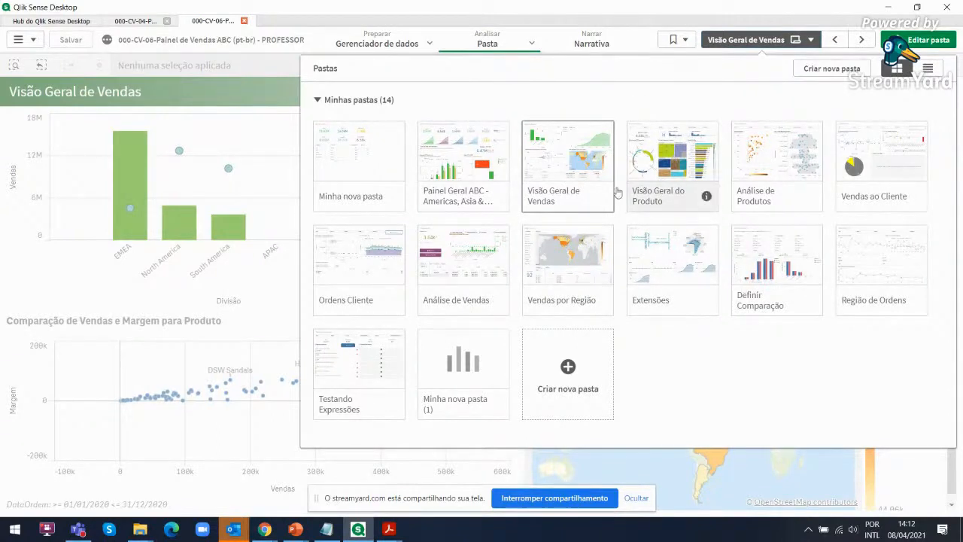
click(369, 363)
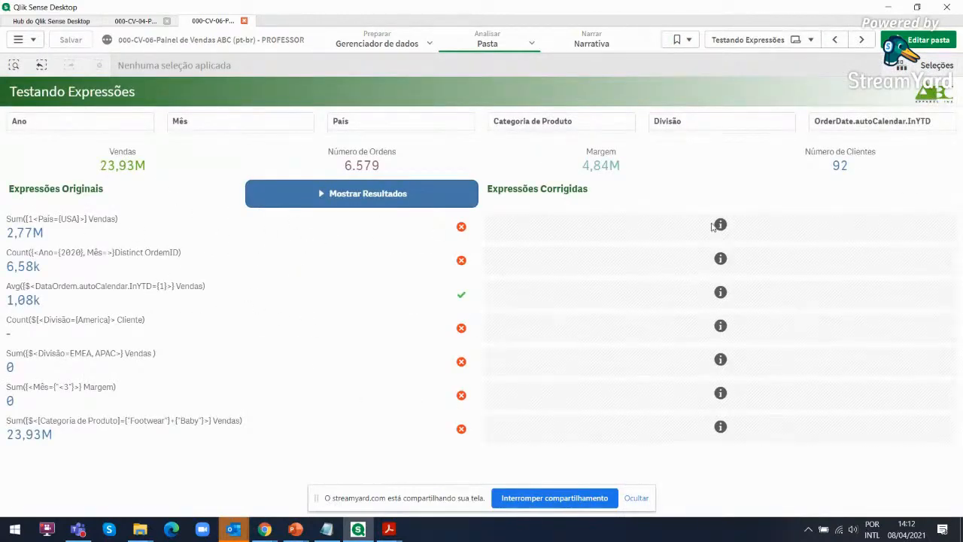
click(461, 207)
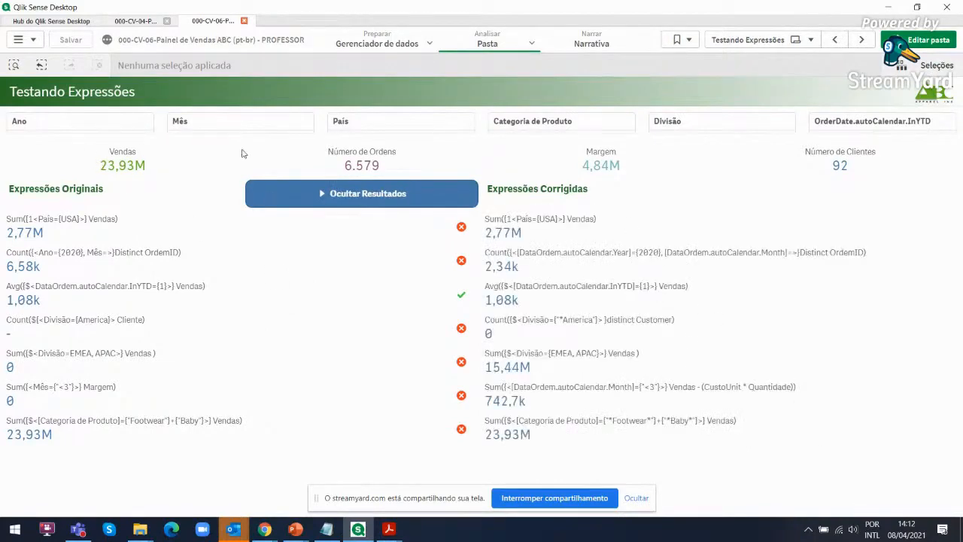
click(742, 42)
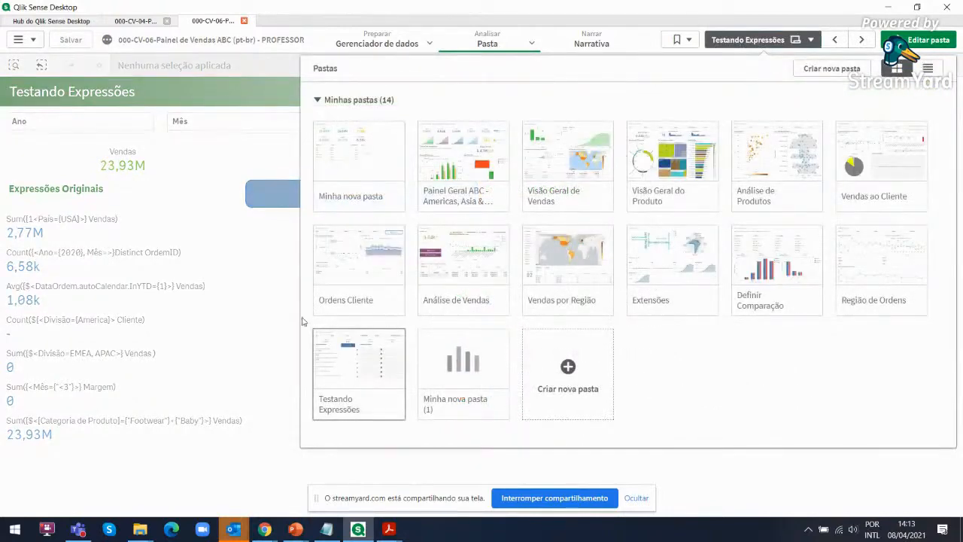
Switch to File Explorer and open criando-visualizacoes-qliksense-mydataacademy-guia-estudante.pdf from the Create Visualizations folder
mouse_move(155, 514)
click(102, 489)
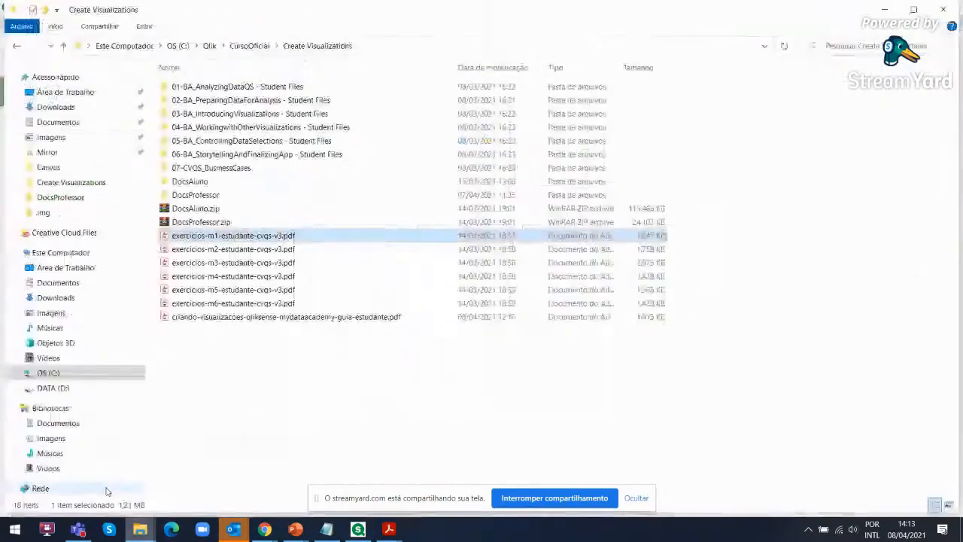
click(202, 320)
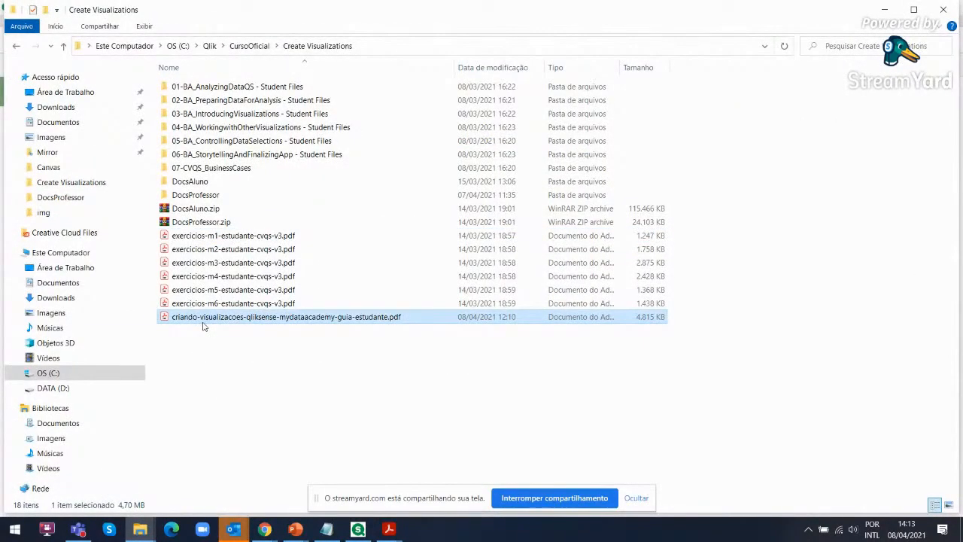
double_click(212, 315)
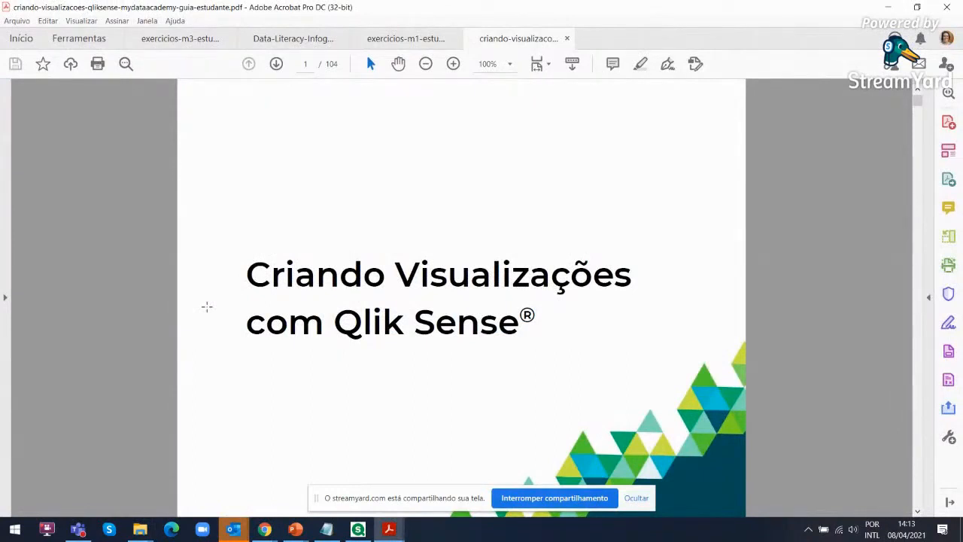
Review the student guide's table of contents from Módulo 01 through Módulo 04
drag(920, 103, 922, 109)
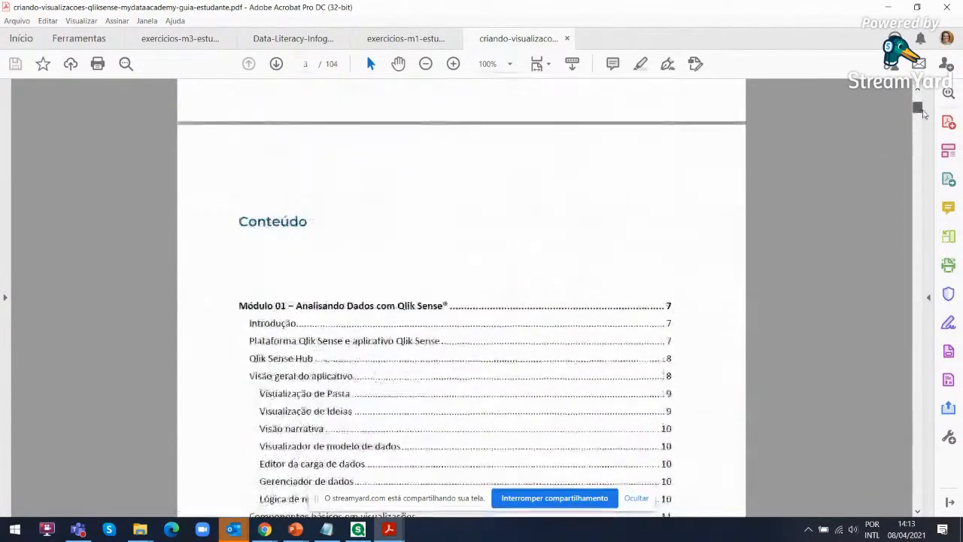
scroll(688, 252, down, 5)
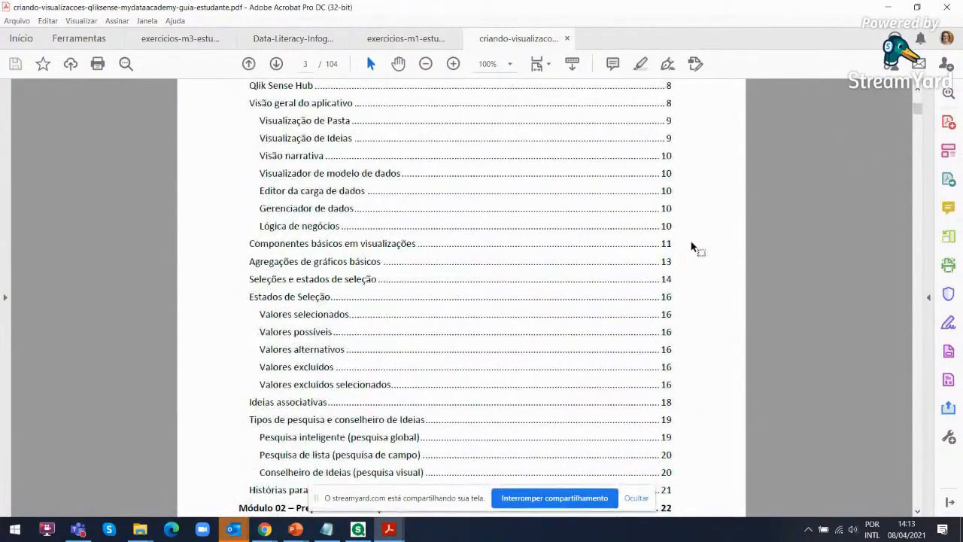
scroll(688, 250, down, 6)
scroll(686, 250, down, 4)
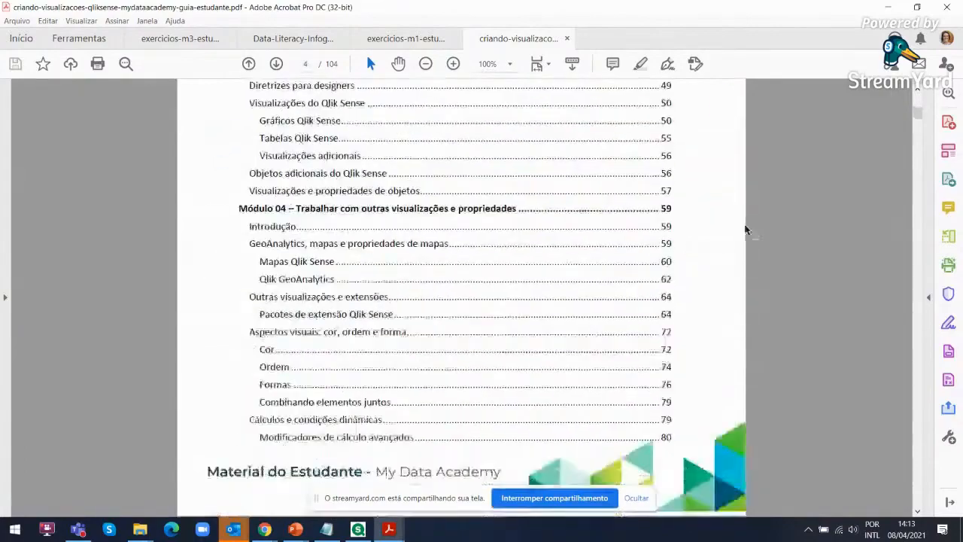
Look through the student guide's pages on selections, selection states, the data manager and data associations
drag(919, 118, 913, 166)
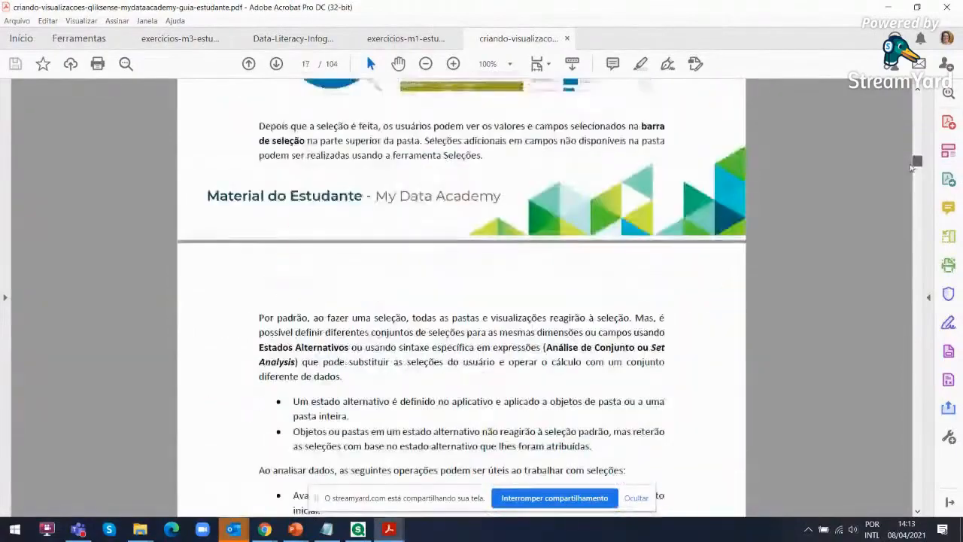
scroll(681, 240, down, 10)
scroll(681, 240, down, 15)
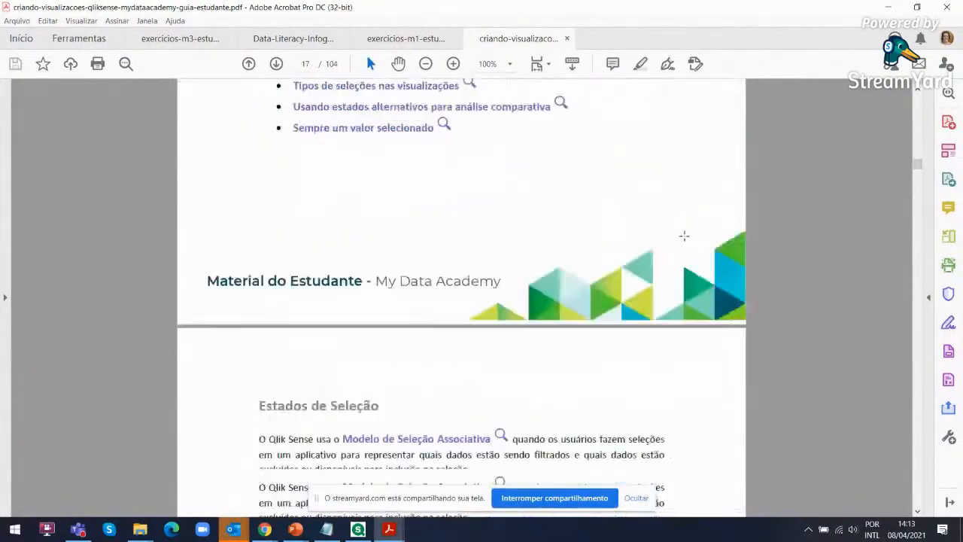
scroll(688, 239, down, 10)
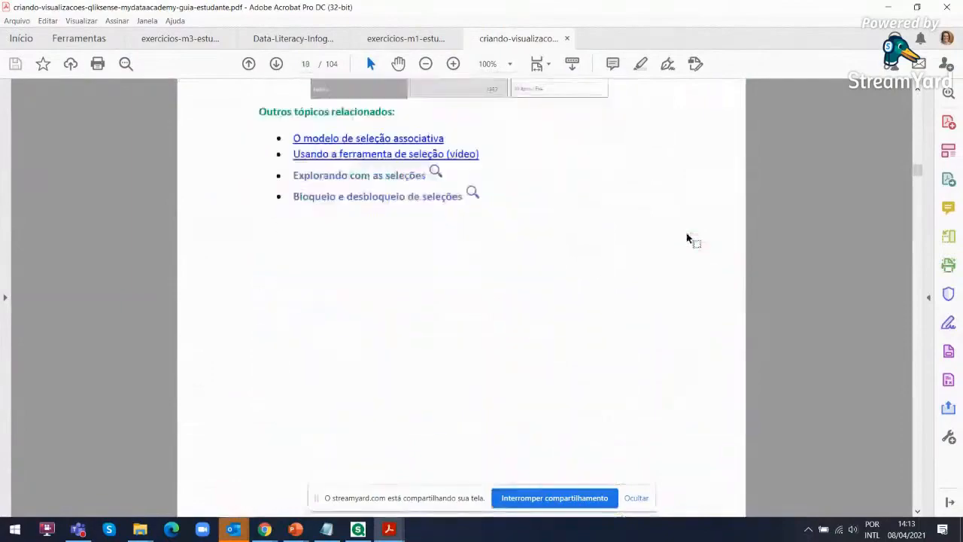
drag(909, 177, 920, 199)
scroll(591, 294, down, 2)
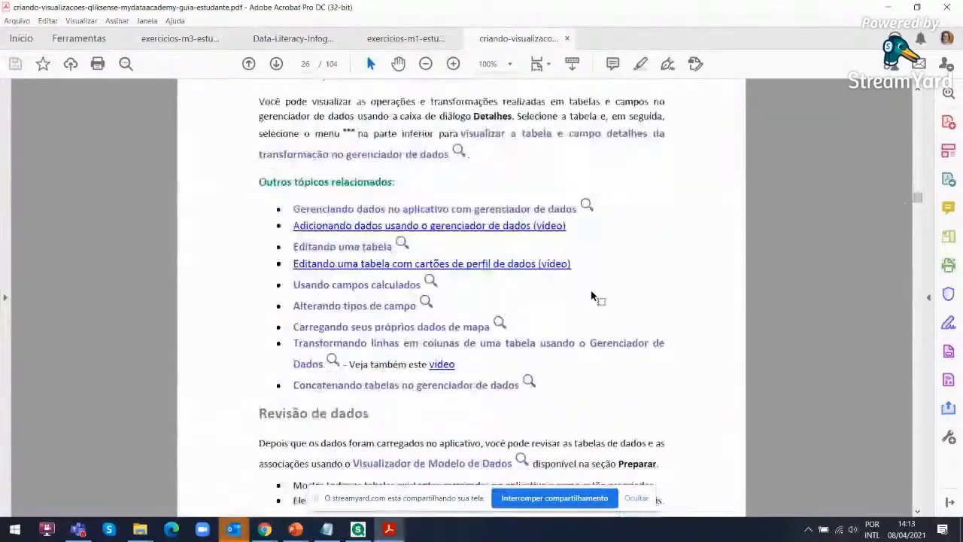
scroll(588, 298, down, 1)
scroll(591, 301, down, 8)
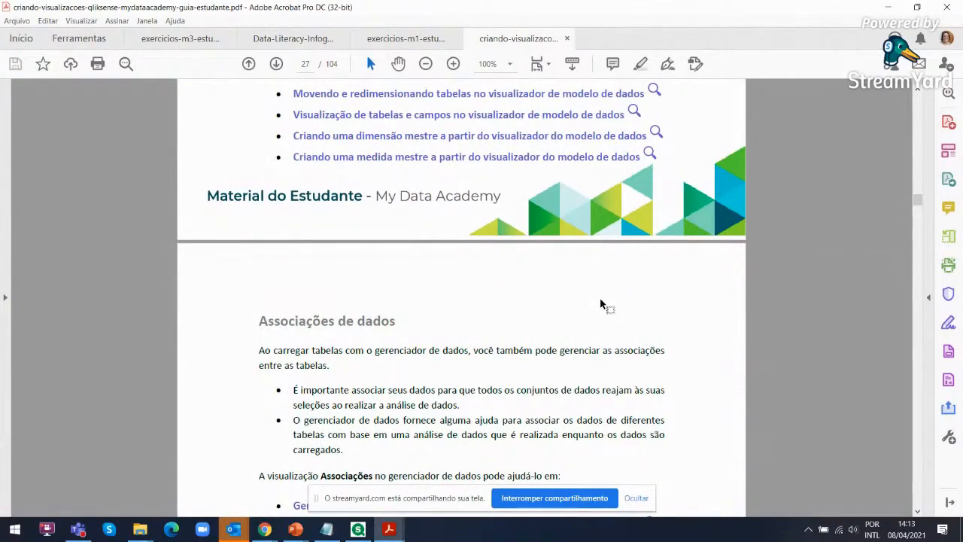
Jump ahead to the guide's Sinal e ruído page, then examine the Daltonismo examples on page 36
drag(918, 207, 924, 247)
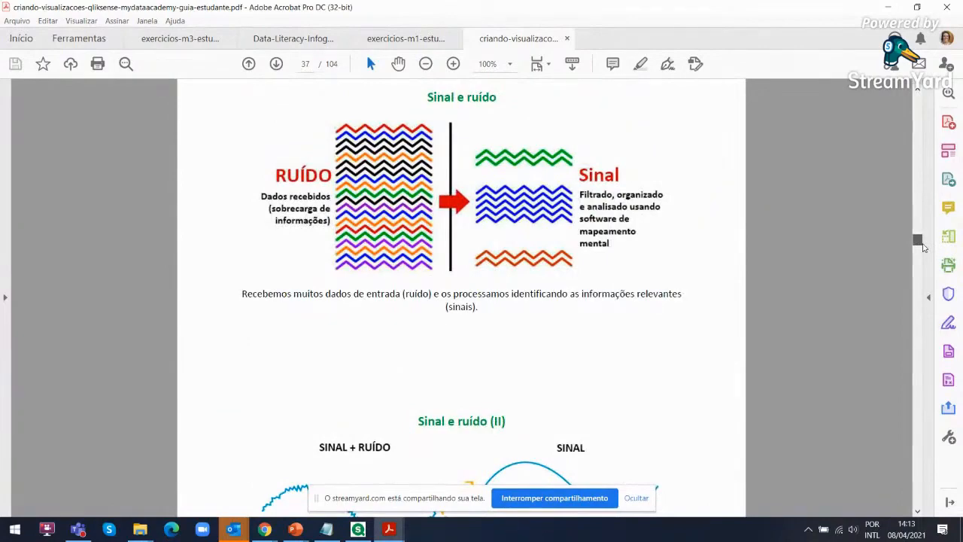
scroll(655, 295, up, 8)
scroll(661, 307, up, 5)
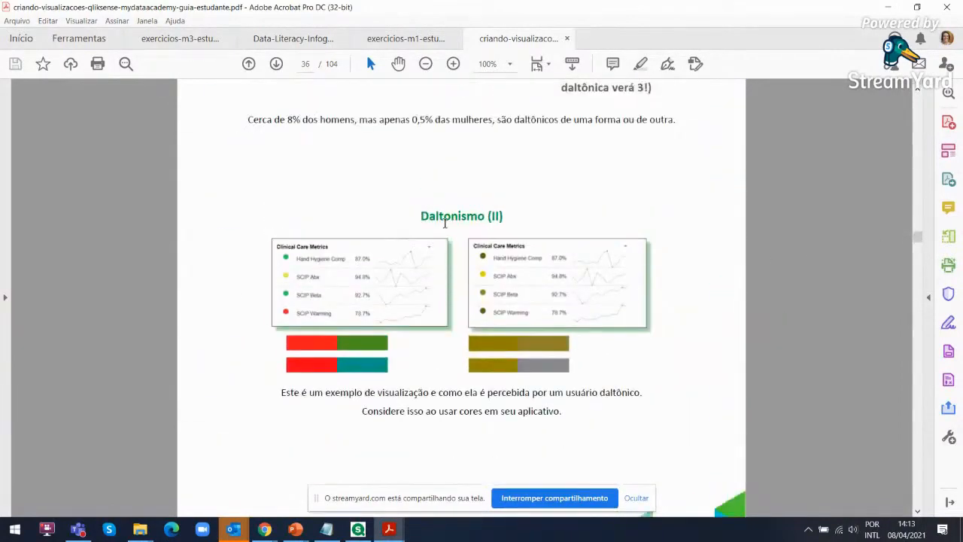
scroll(659, 373, up, 3)
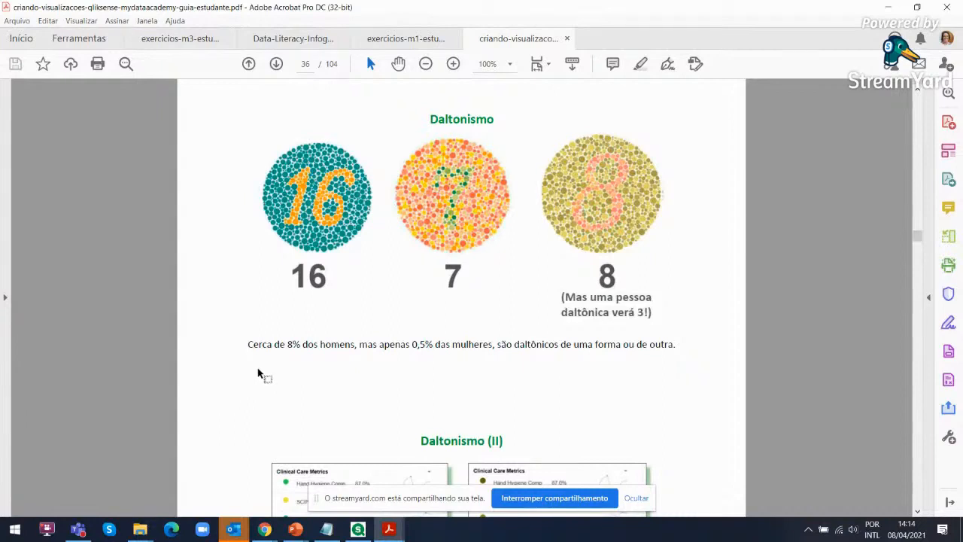
Switch from the student guide to Qlik Sense Desktop and open the empty sheet Minha nova pasta (1)
click(888, 9)
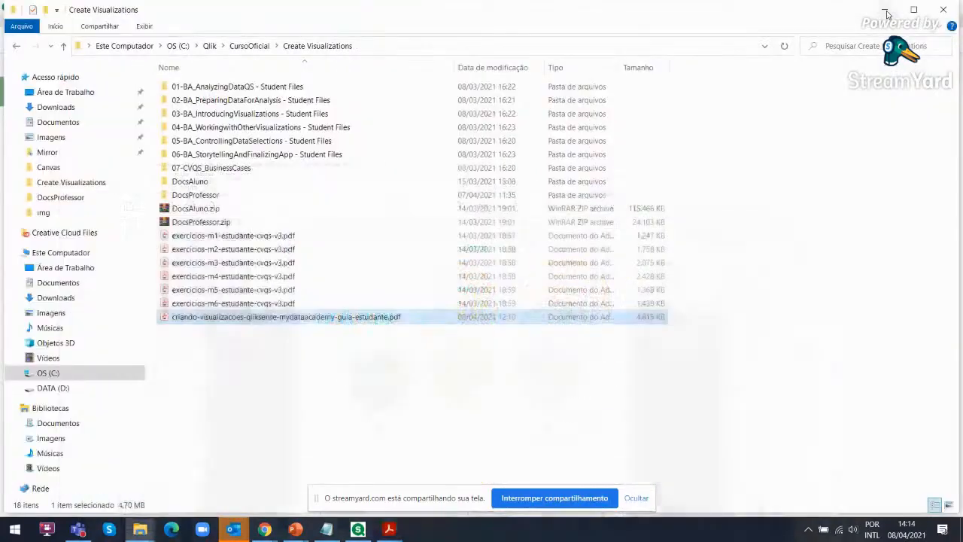
click(357, 529)
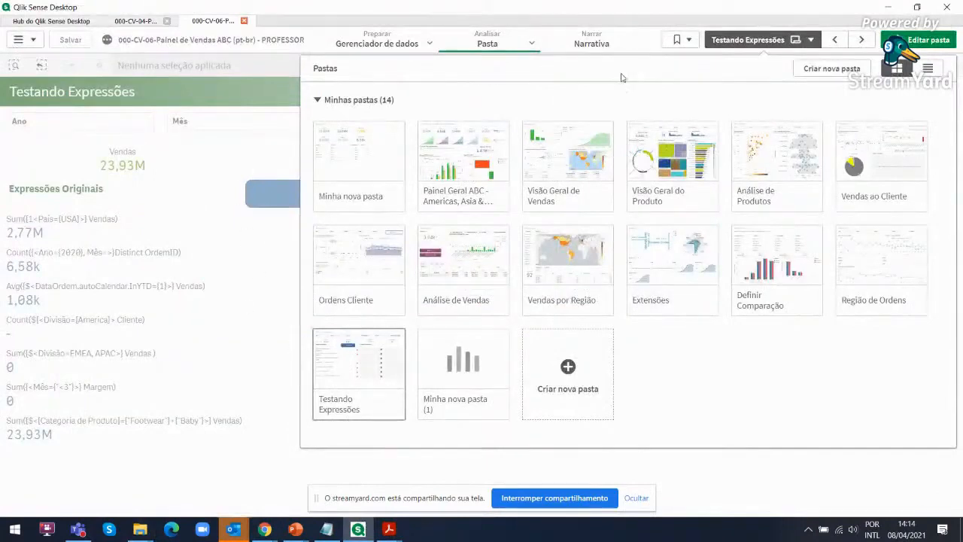
click(493, 365)
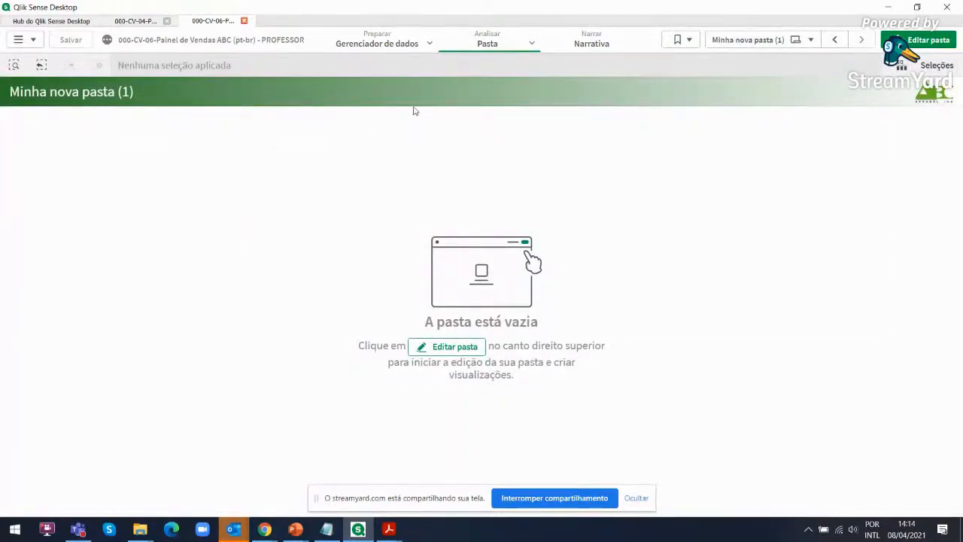
In the Gerenciador de dados, view the table associations and preview the funcionarios, ordens and produtos tables
click(374, 35)
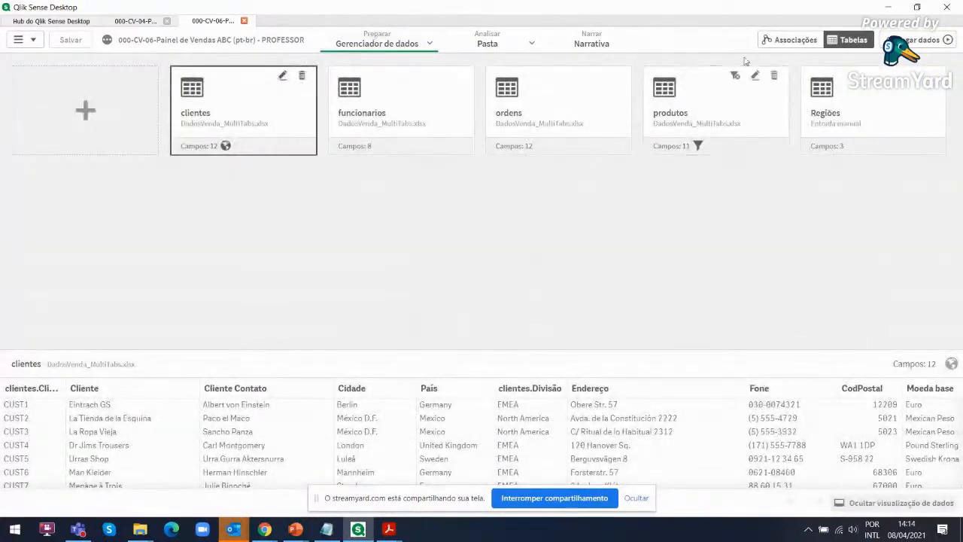
click(789, 40)
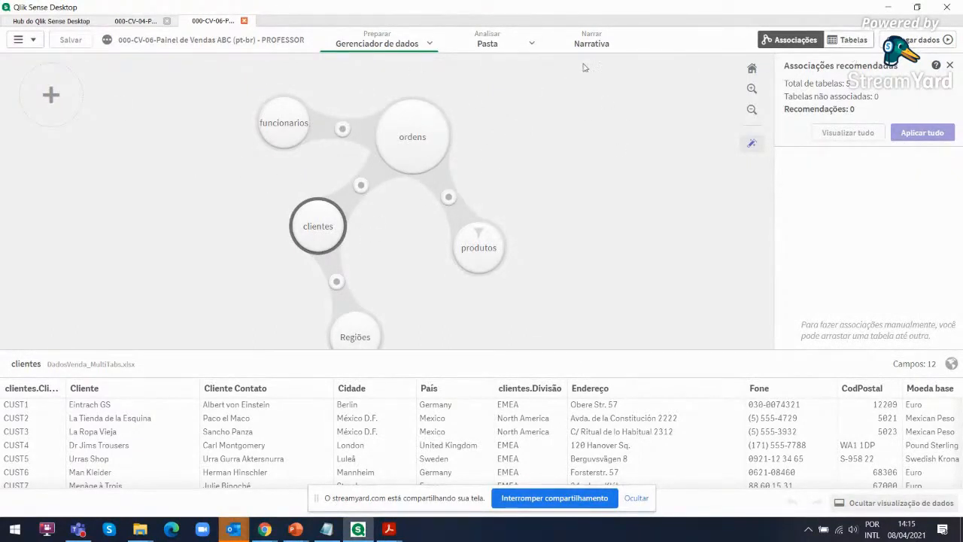
click(849, 40)
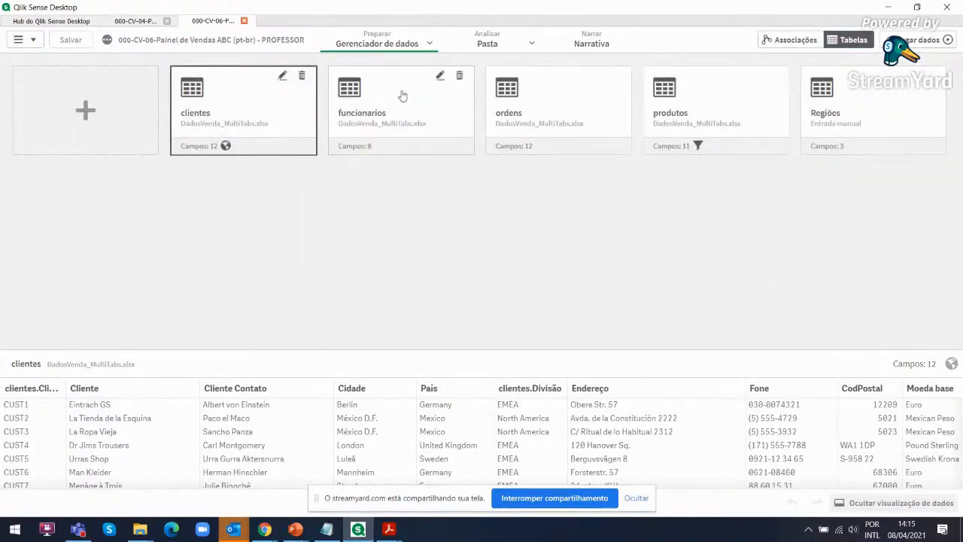
click(399, 109)
click(529, 118)
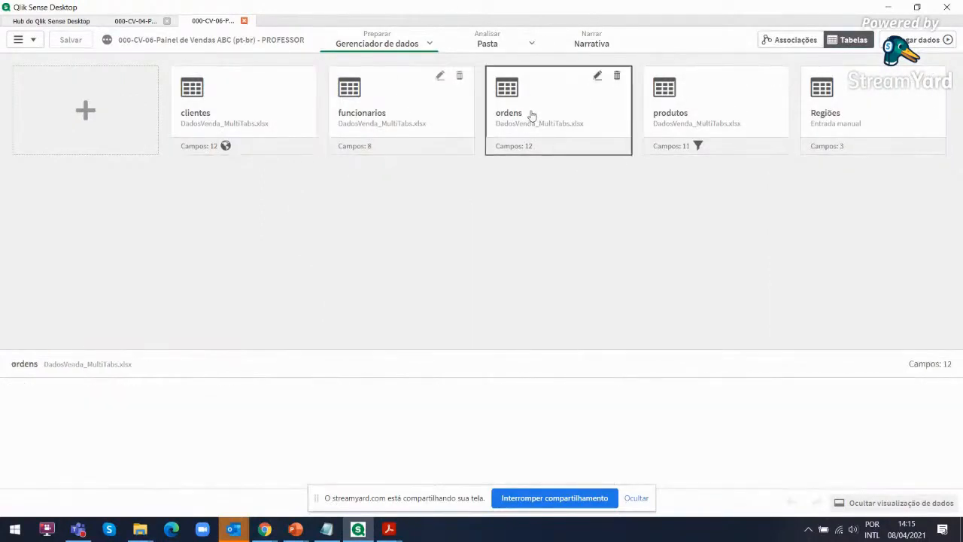
click(694, 125)
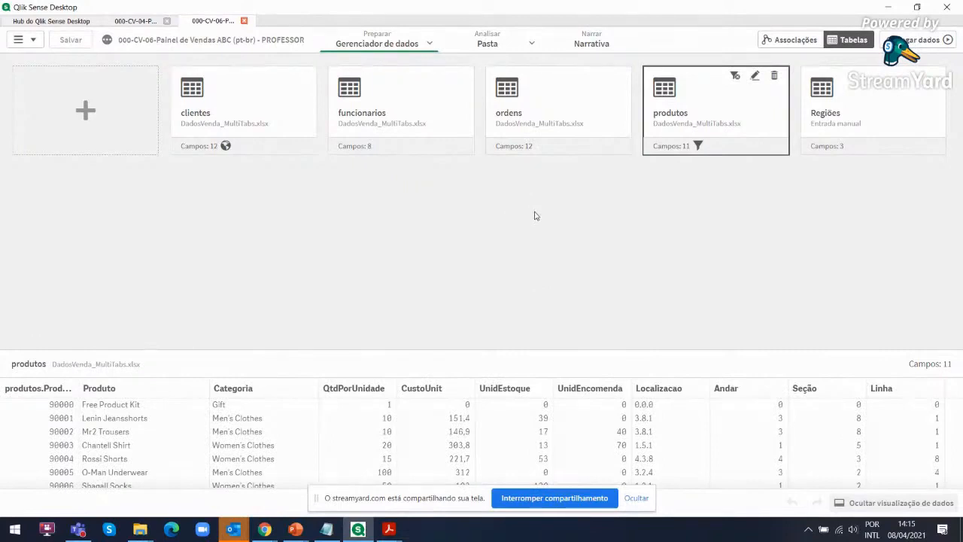
Return to the sheet's analysis area and open Ideias for the sales app
click(487, 41)
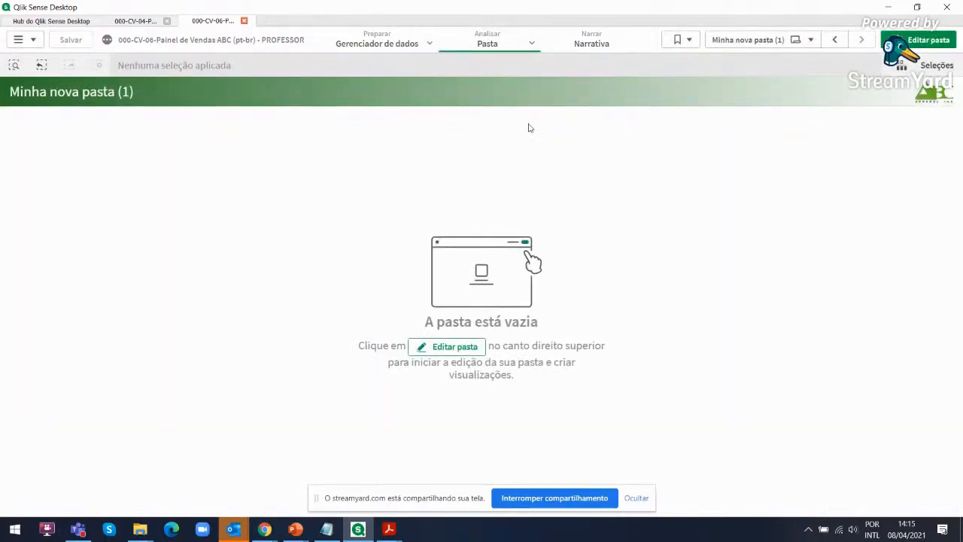
click(493, 42)
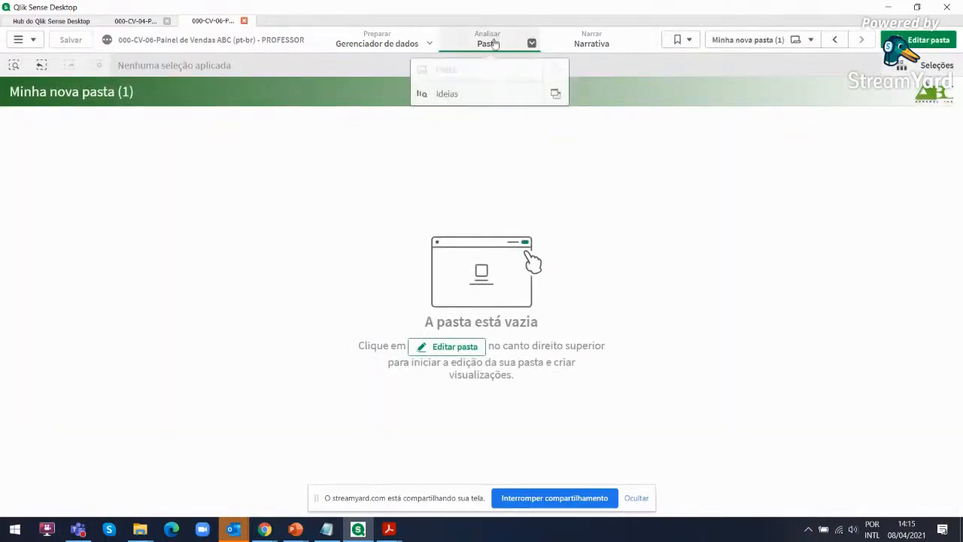
click(455, 94)
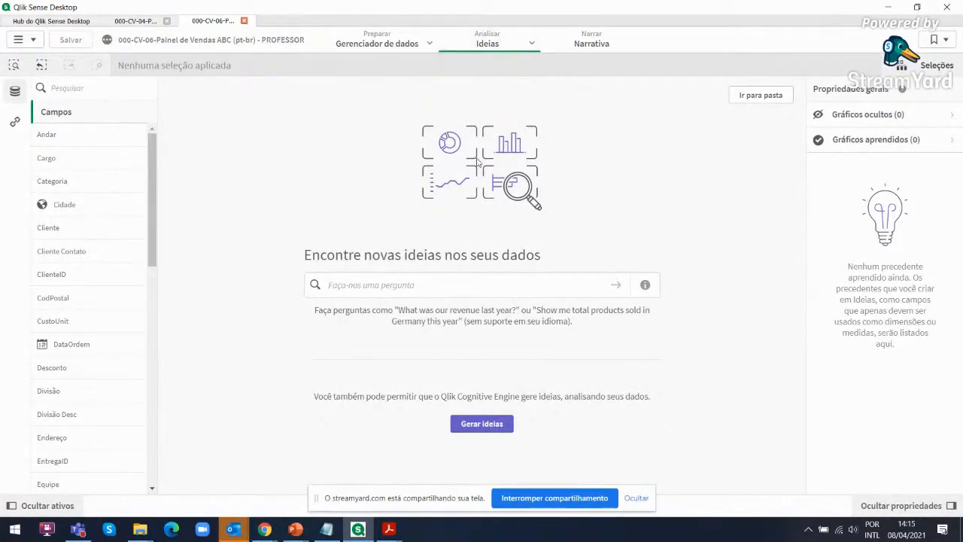
Ask Ideias the question "Exiba as vendas e distribuição de margem por produto em 2020"
text(Exiba)
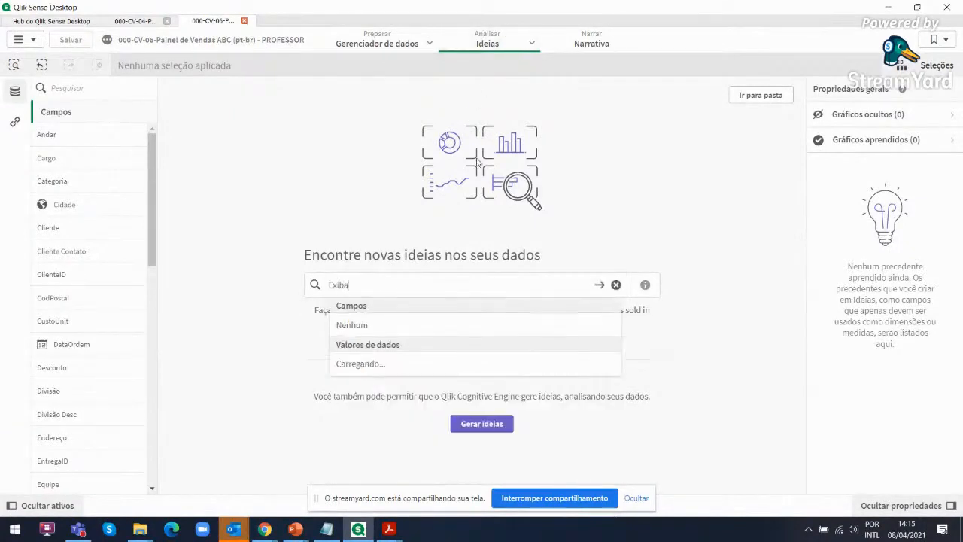
text( as vendas)
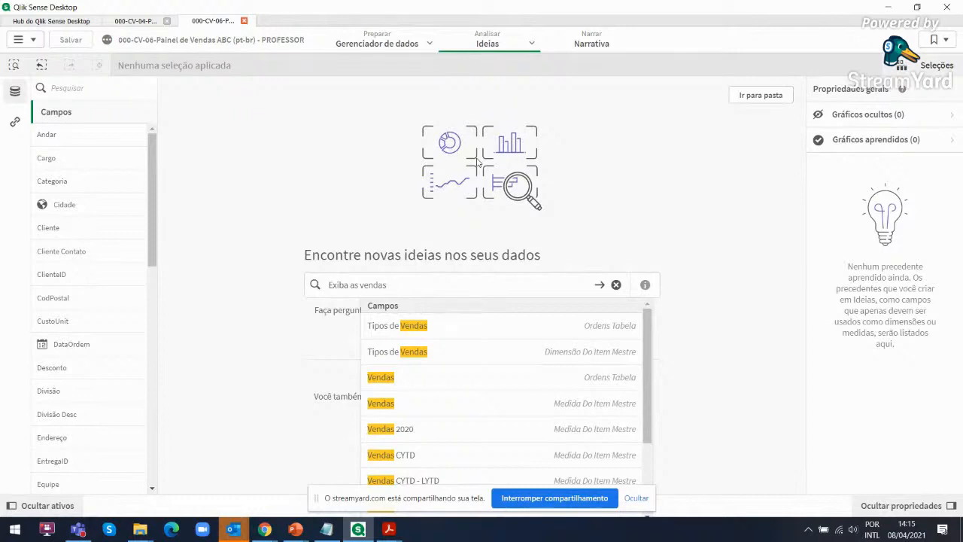
text(e)
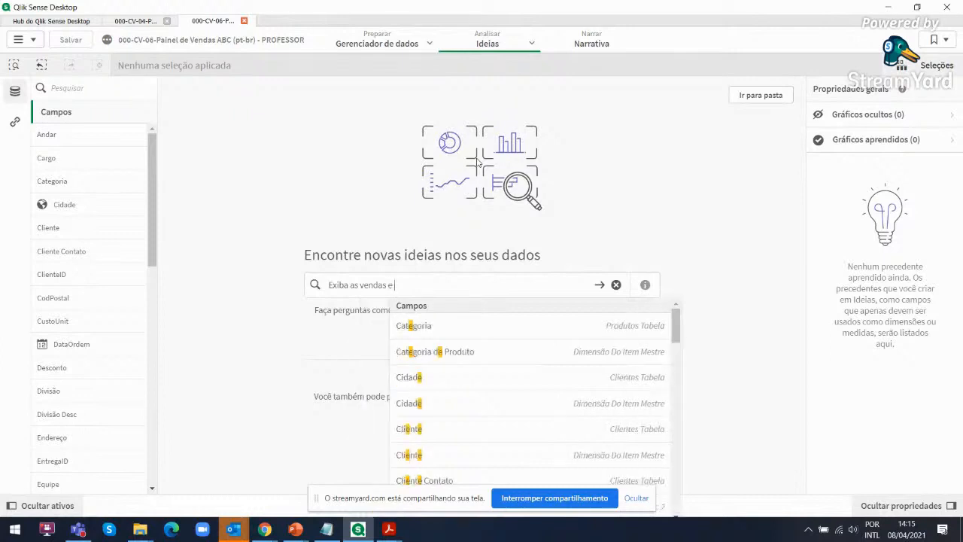
text( distribuiç)
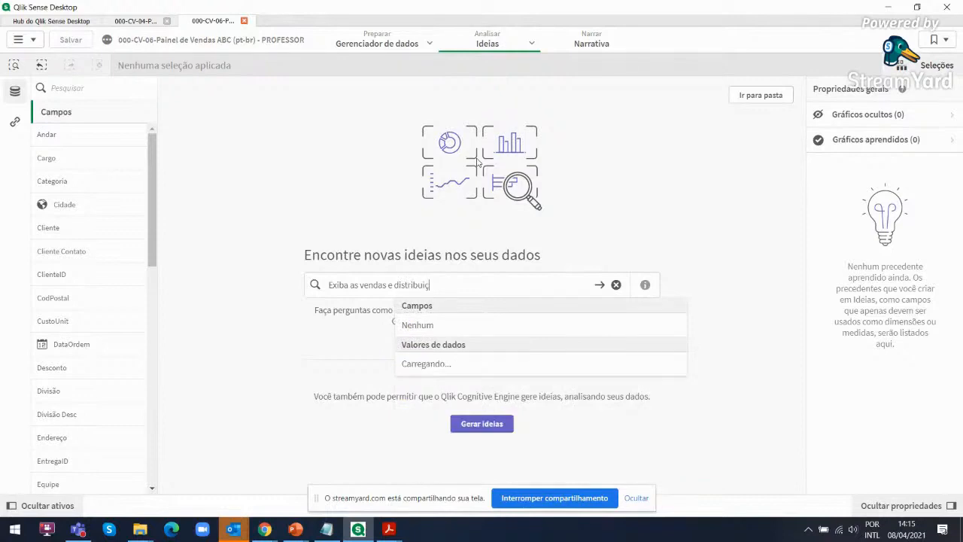
text(ão de ma)
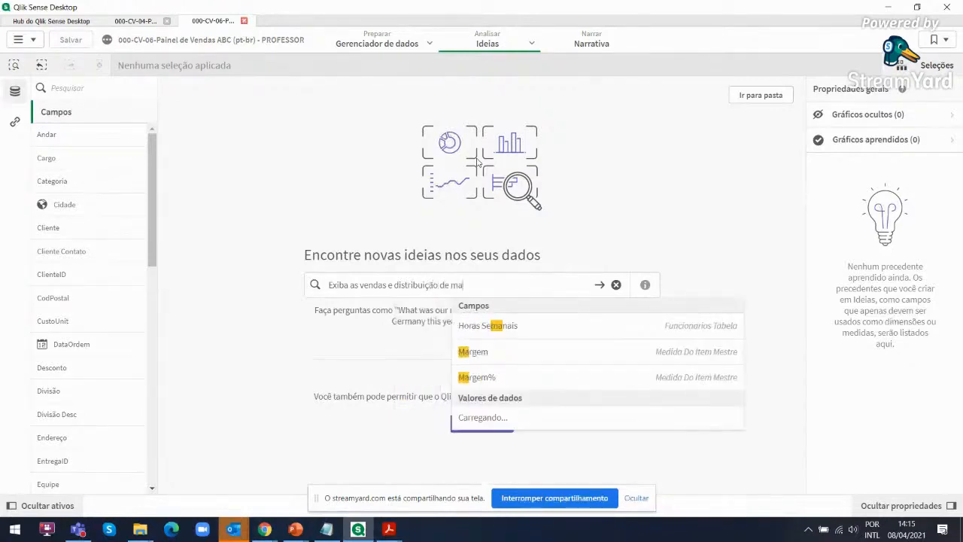
text(rgem por produto)
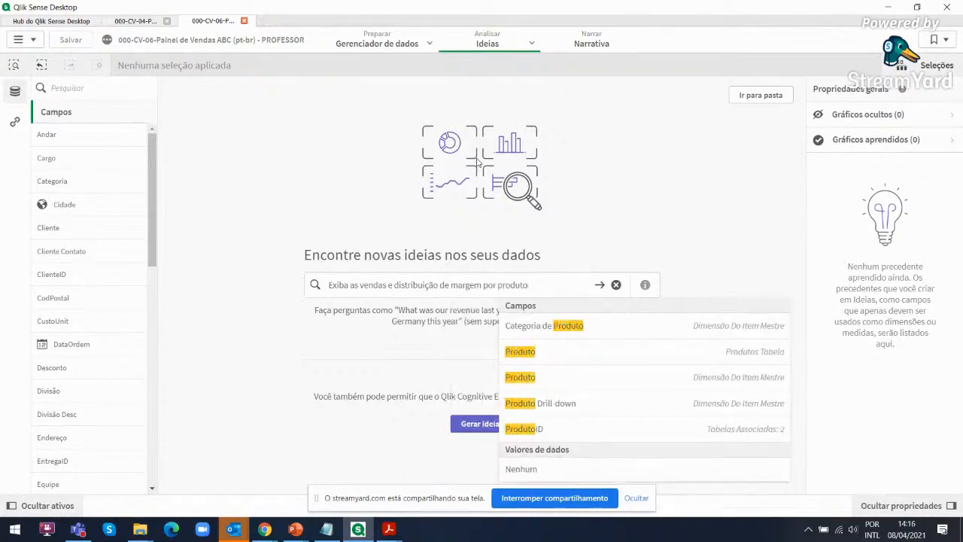
text( em 2020)
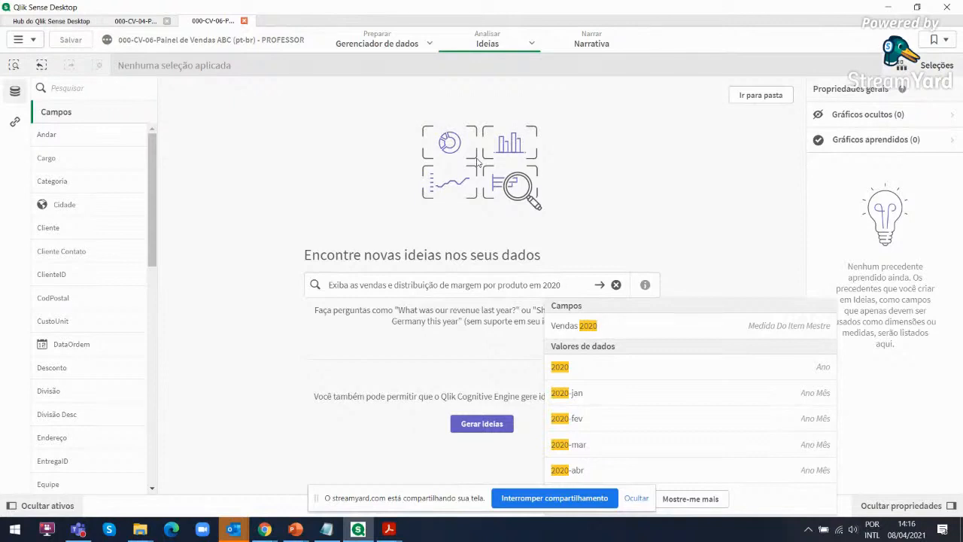
key(Return)
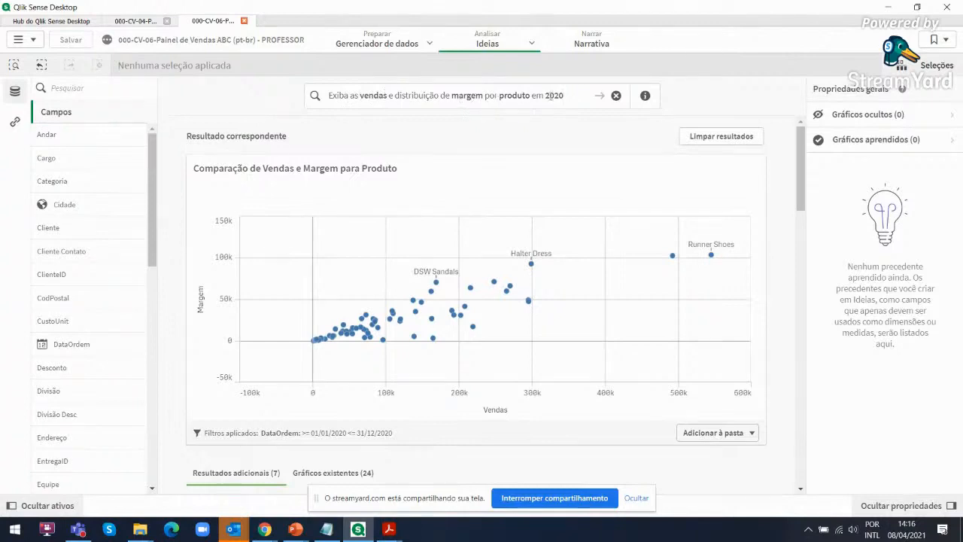
Show how Ideias interpreted the question, including the 2020 filter, and examine the Comparação de Vendas e Margem para Produto chart
click(646, 96)
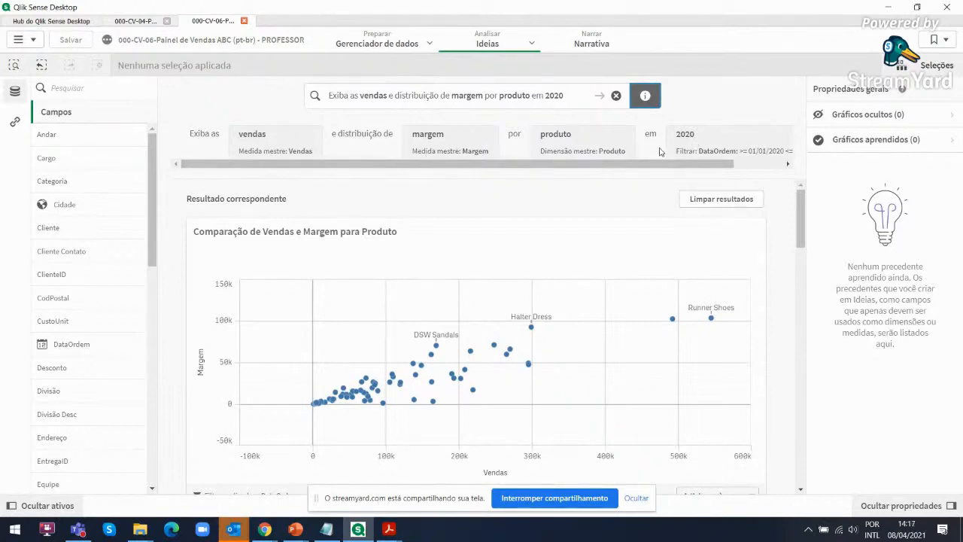
drag(672, 165, 723, 173)
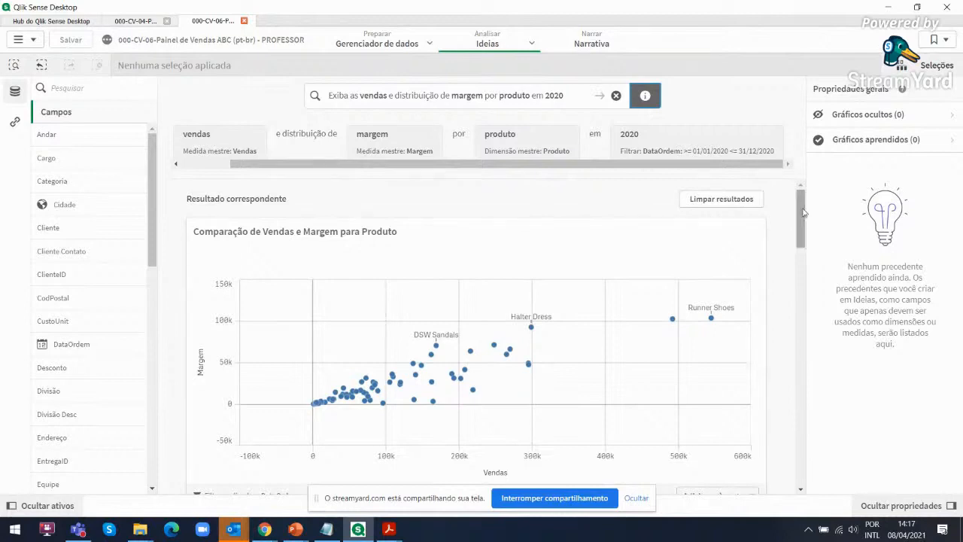
drag(803, 213, 803, 218)
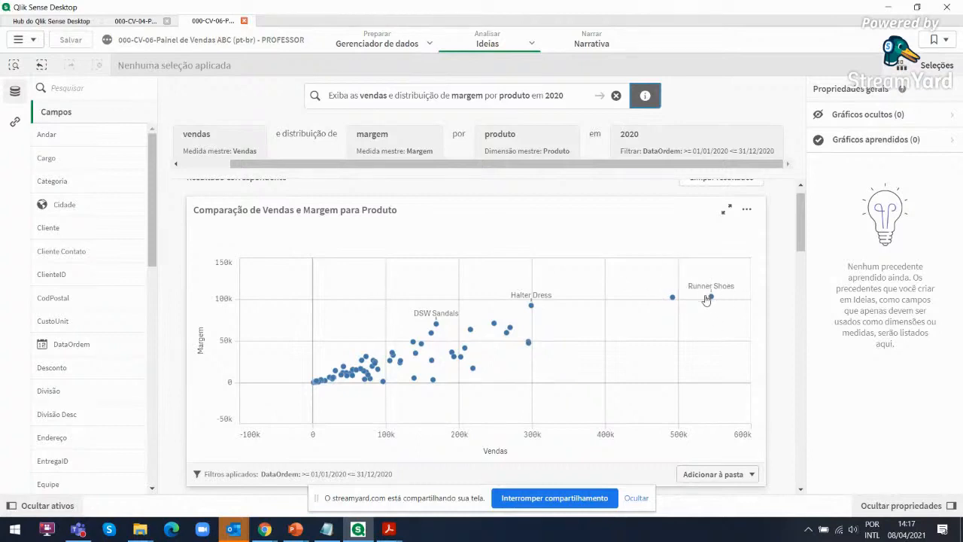
Examine the Valores table and the clustered product chart among the Resultados adicionais
mouse_move(712, 301)
drag(804, 237, 817, 282)
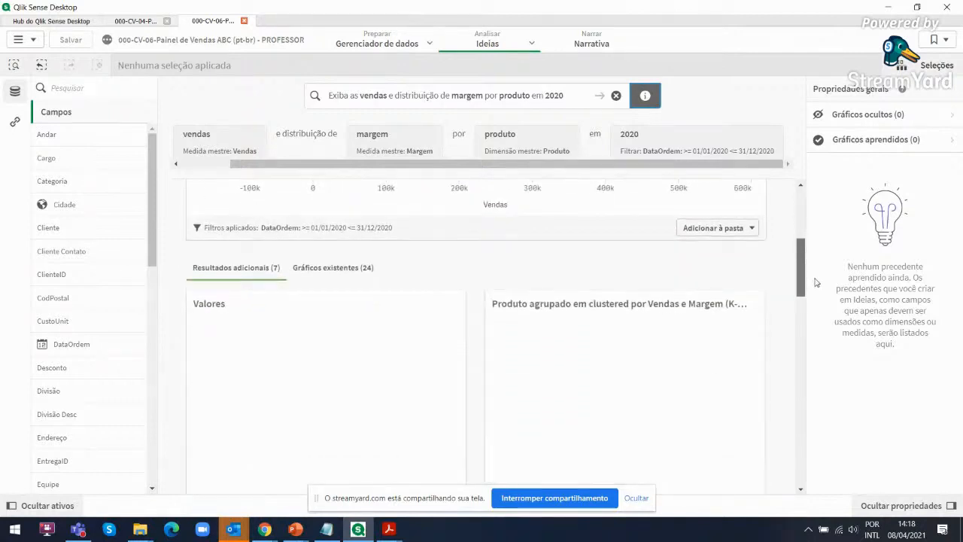
mouse_move(802, 274)
mouse_down()
mouse_move(799, 239)
mouse_move(798, 268)
mouse_up()
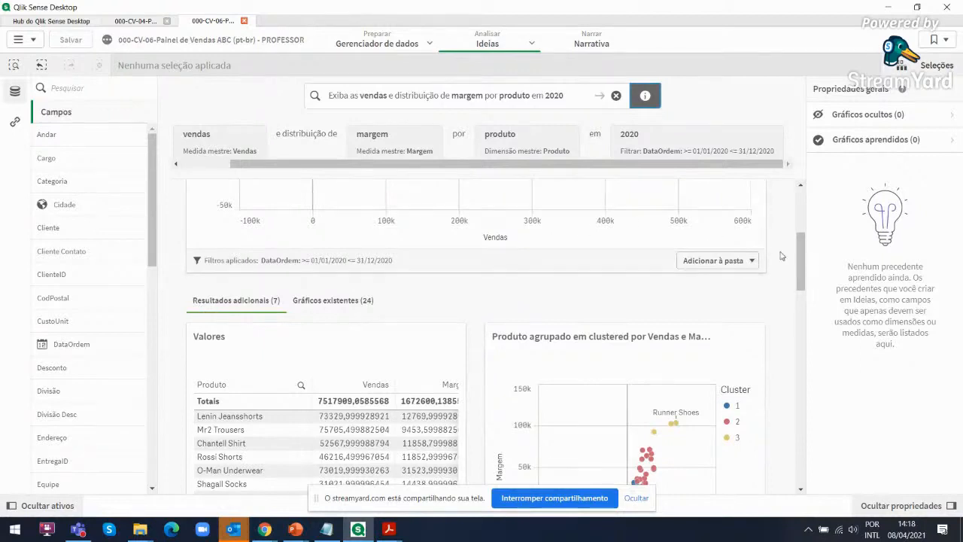
drag(804, 261, 806, 286)
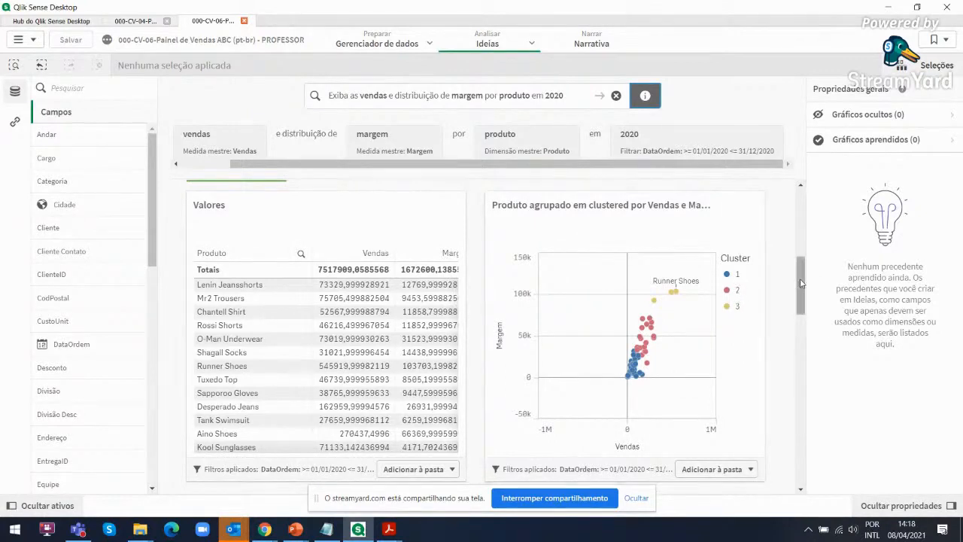
mouse_move(802, 283)
mouse_down()
mouse_move(803, 300)
mouse_move(802, 276)
mouse_up()
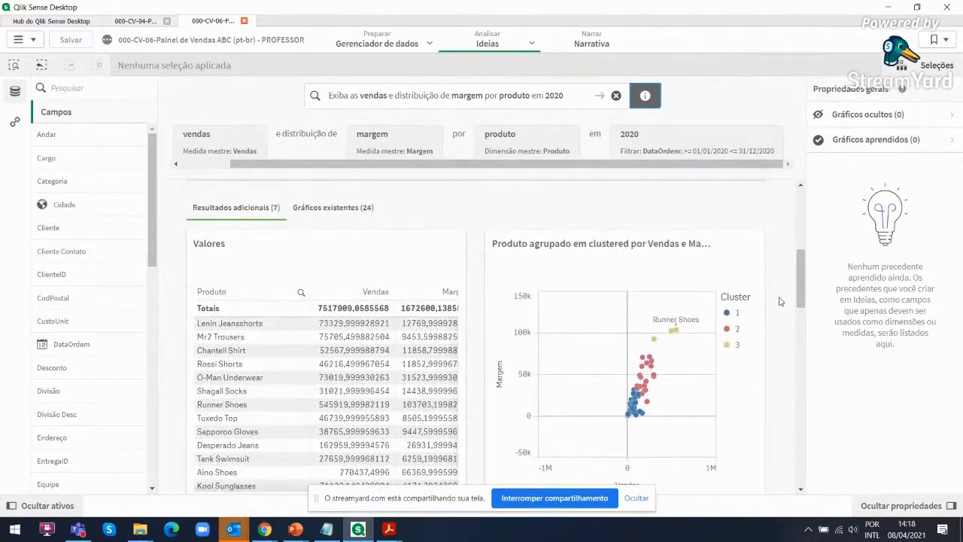
drag(803, 289, 806, 299)
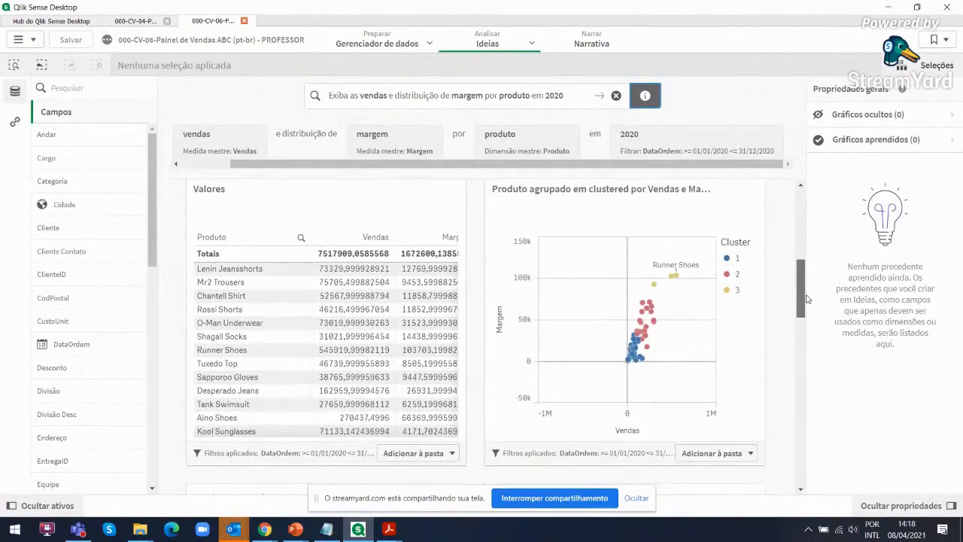
Examine the Vendas por Produto, Vendas por Produto e DataOrdem, Vendas e Margem por DataOrdem and control charts among the Resultados adicionais
scroll(426, 414, down, 5)
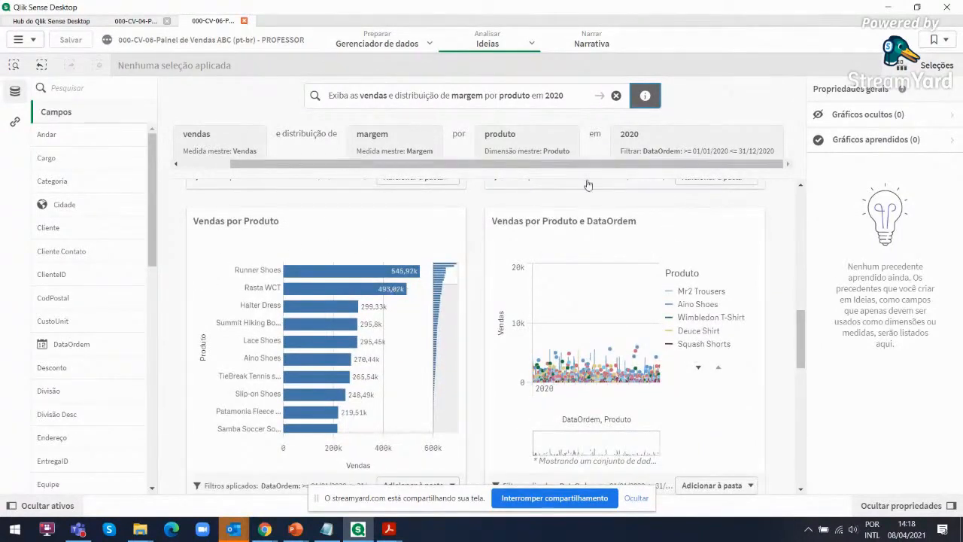
drag(801, 331, 803, 341)
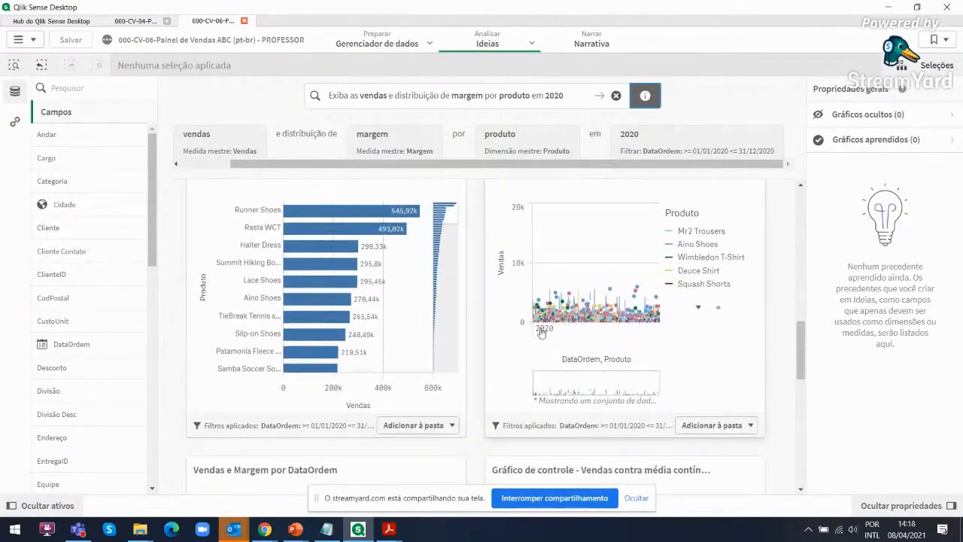
drag(803, 337, 798, 369)
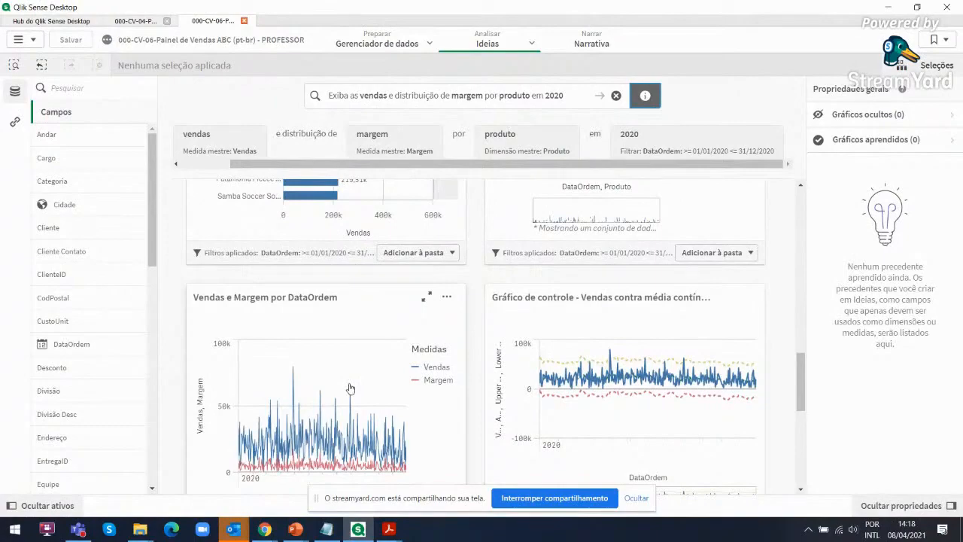
Show the Gráficos existentes related to the question and examine the sales treemap and the Top 10 clientes chart
drag(802, 387, 805, 237)
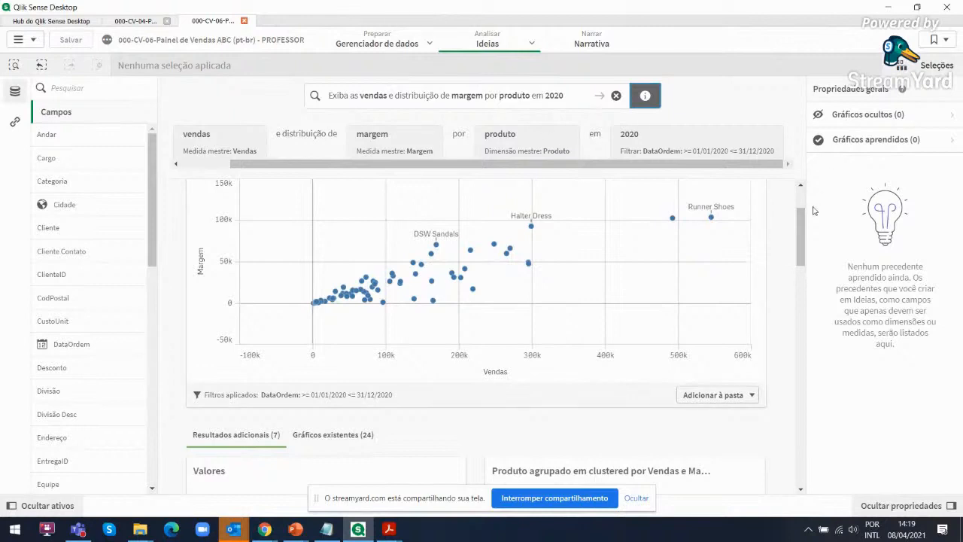
scroll(452, 286, down, 2)
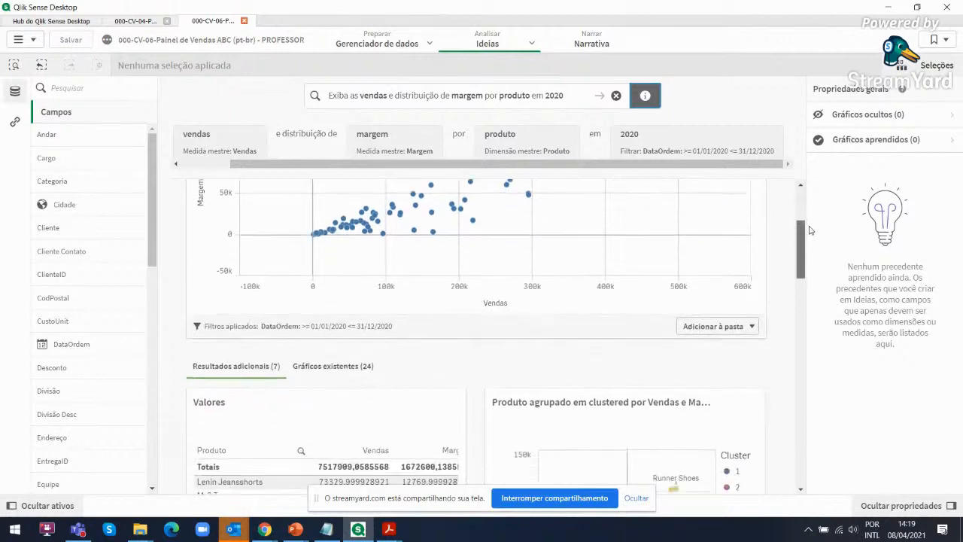
click(337, 353)
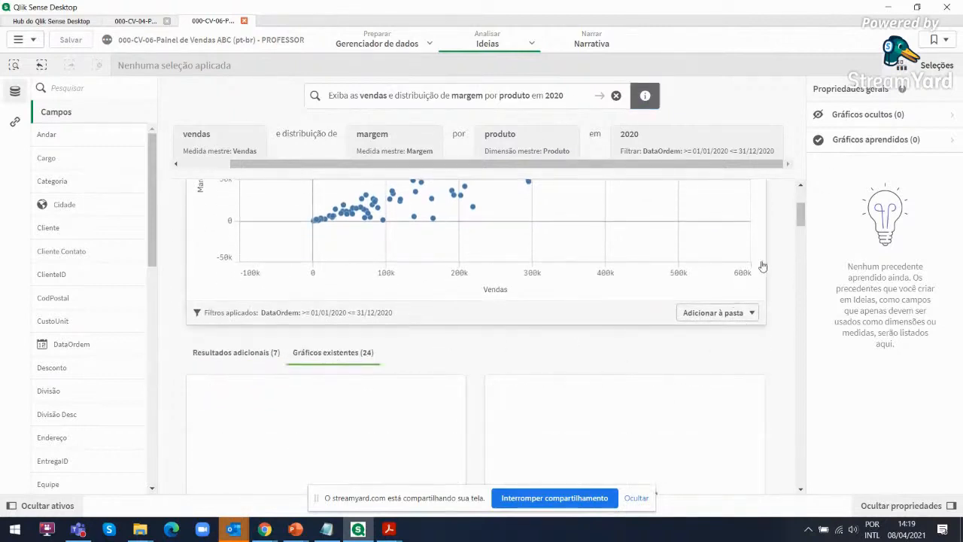
drag(800, 217, 803, 317)
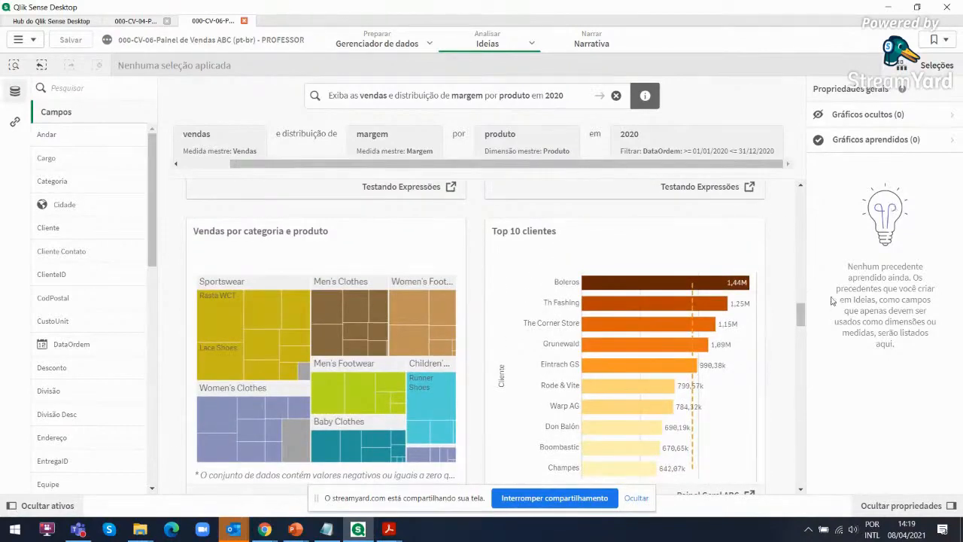
Add the Comparação de Vendas e Margem para Produto chart to the sheet Minha nova pasta (1)
drag(803, 314, 802, 200)
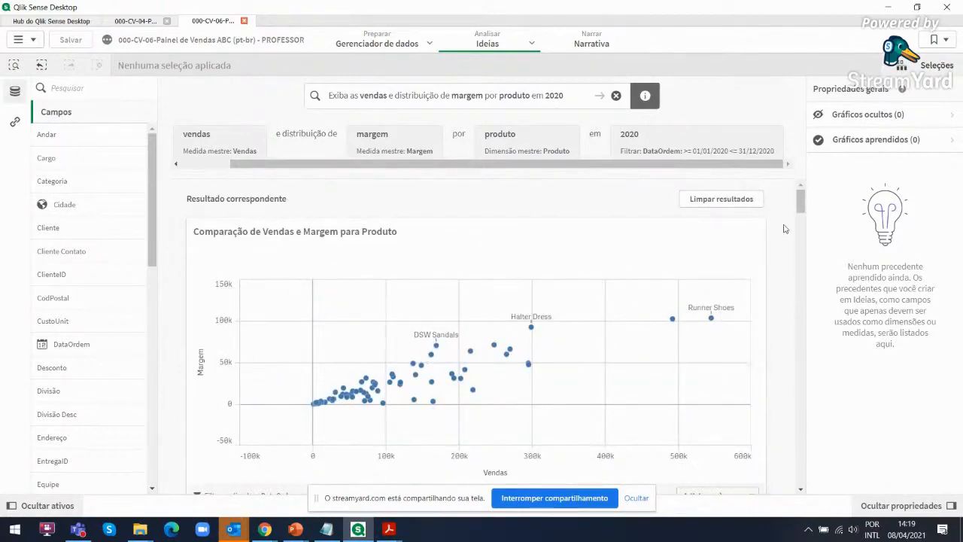
drag(804, 197, 803, 215)
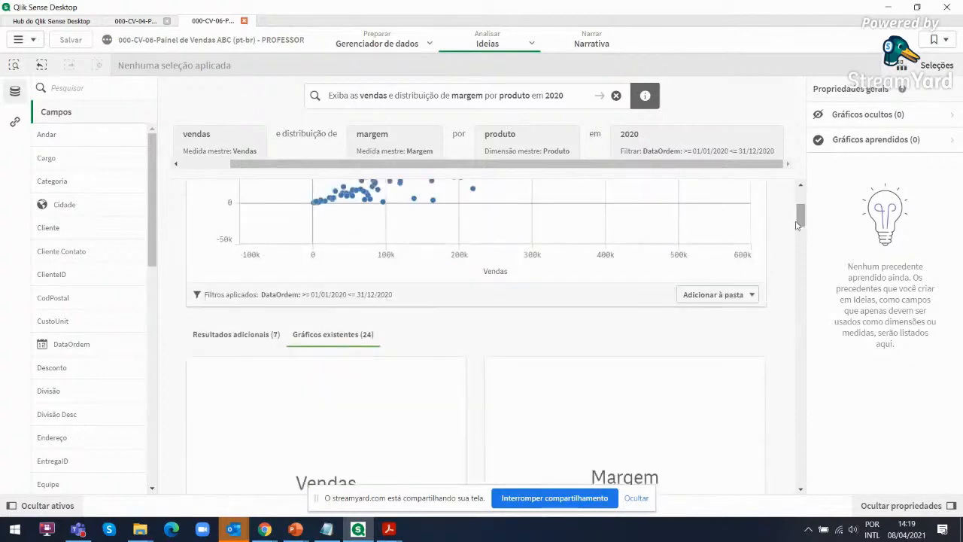
click(708, 296)
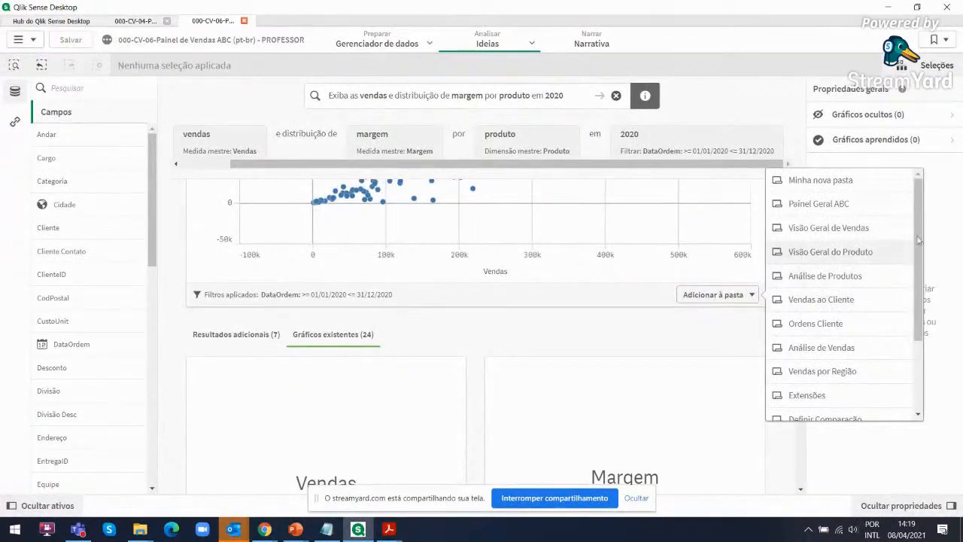
drag(916, 226, 941, 311)
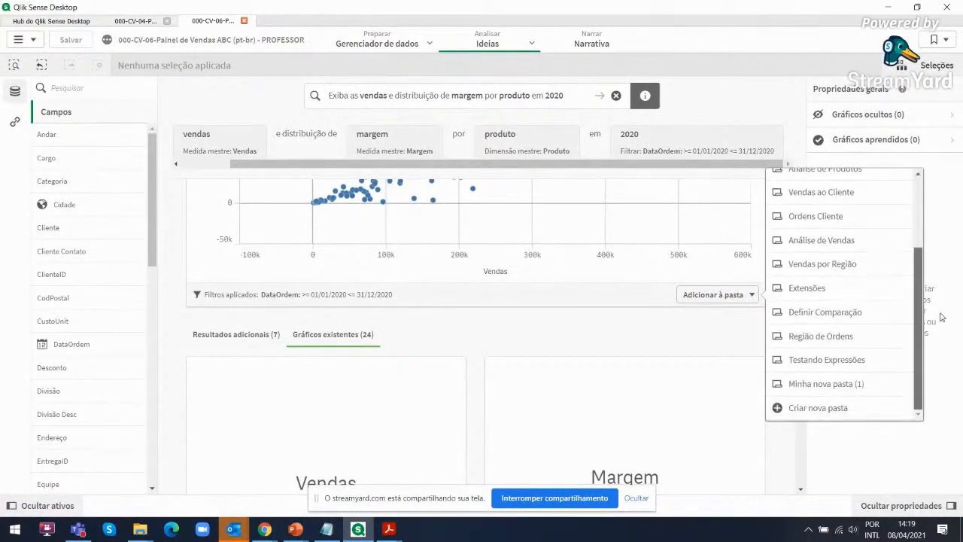
click(825, 391)
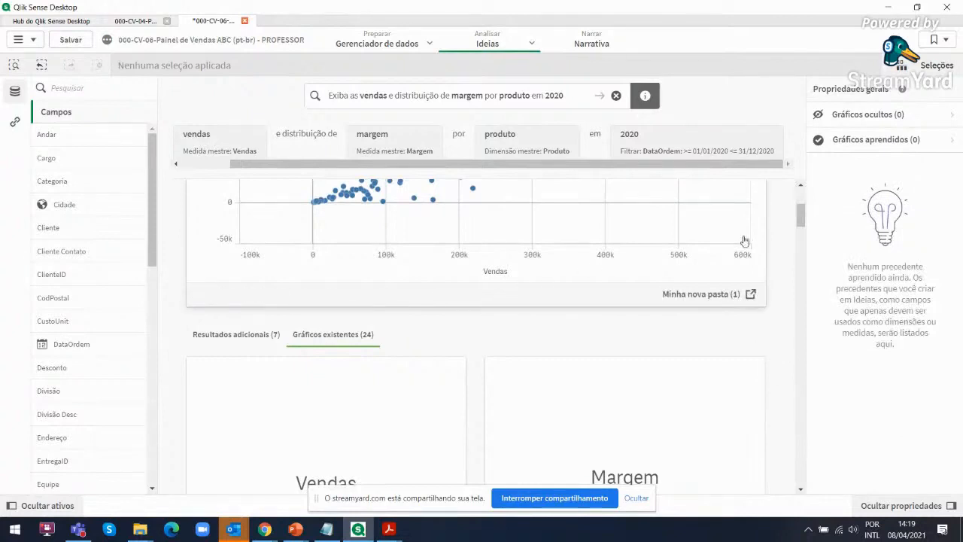
Review the main sales and margin comparison chart and show the Resultados adicionais again
mouse_move(801, 223)
mouse_down()
mouse_move(811, 253)
mouse_move(804, 203)
mouse_up()
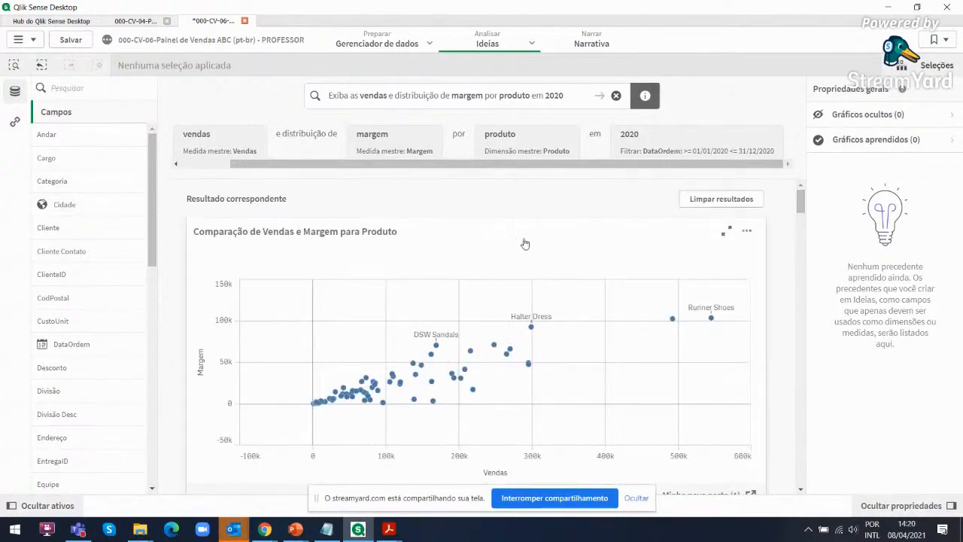
scroll(558, 365, down, 3)
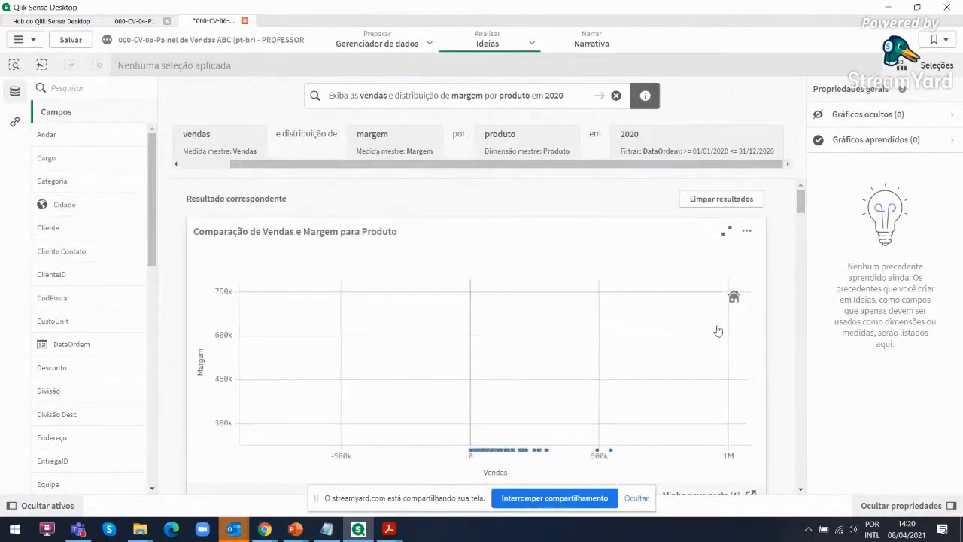
mouse_move(801, 202)
mouse_down()
mouse_move(804, 233)
mouse_move(804, 220)
mouse_up()
click(248, 258)
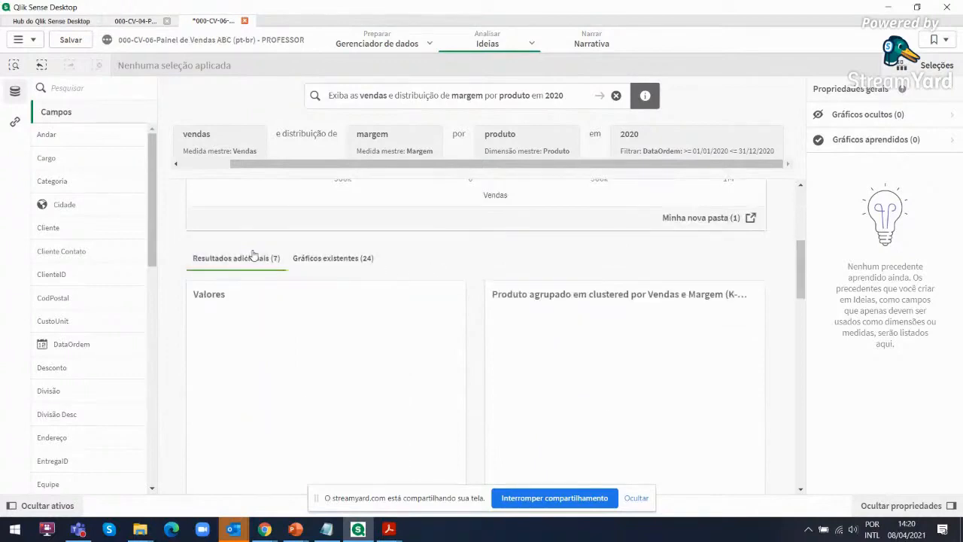
Add the Vendas por Produto bar chart to the sheet Minha nova pasta (1)
drag(801, 260, 806, 320)
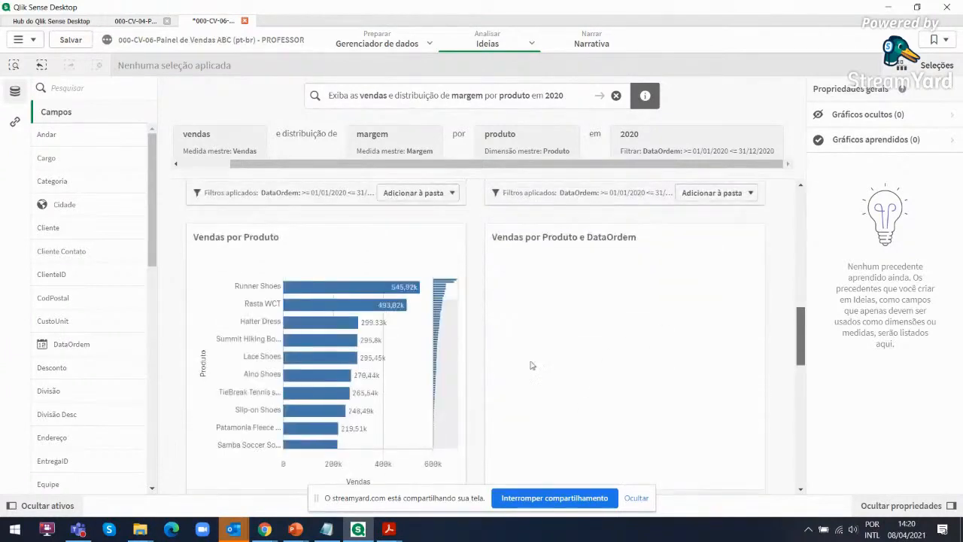
scroll(205, 421, down, 1)
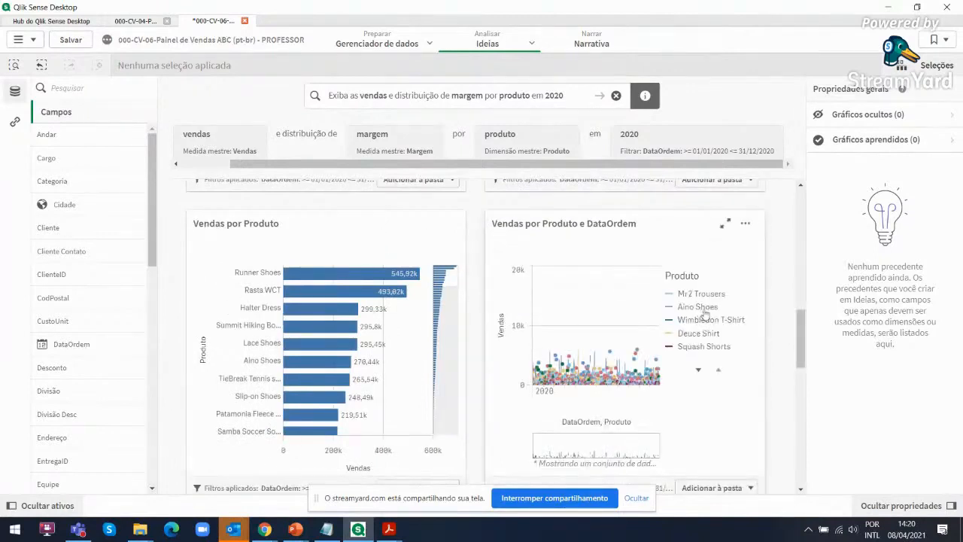
drag(802, 338, 802, 331)
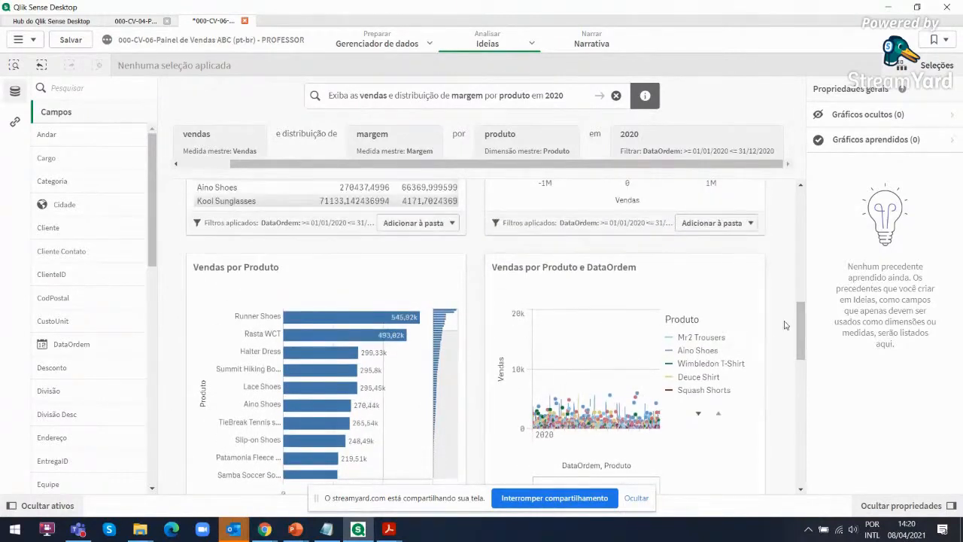
scroll(512, 376, down, 3)
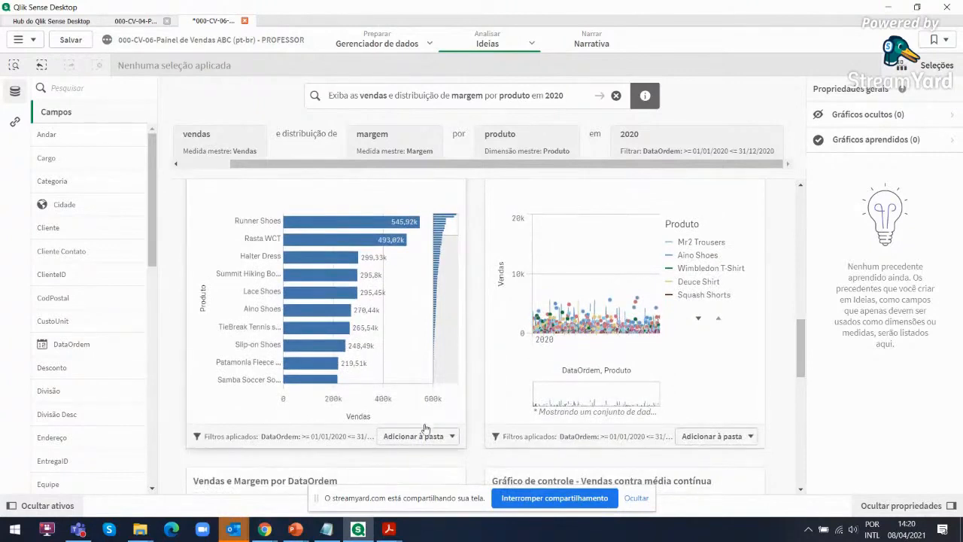
click(415, 436)
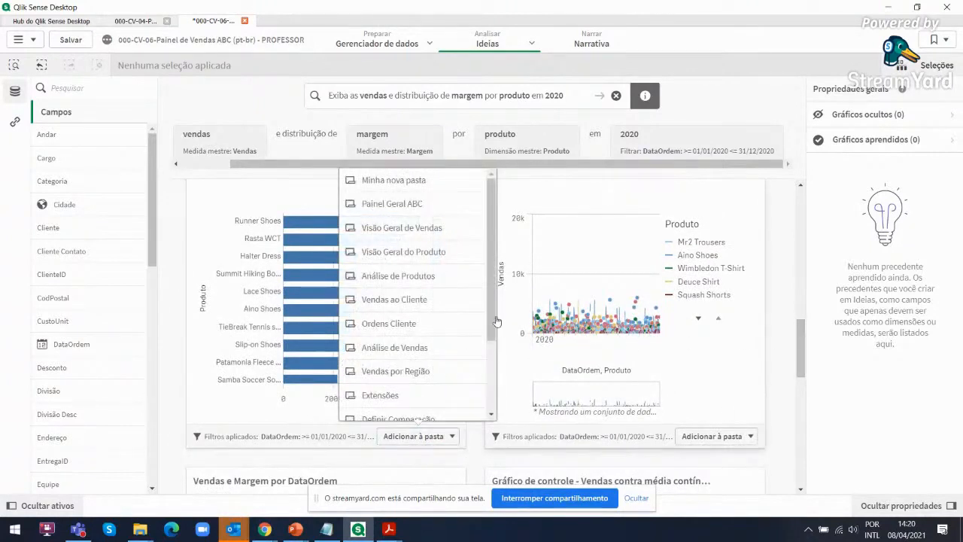
scroll(493, 346, down, 3)
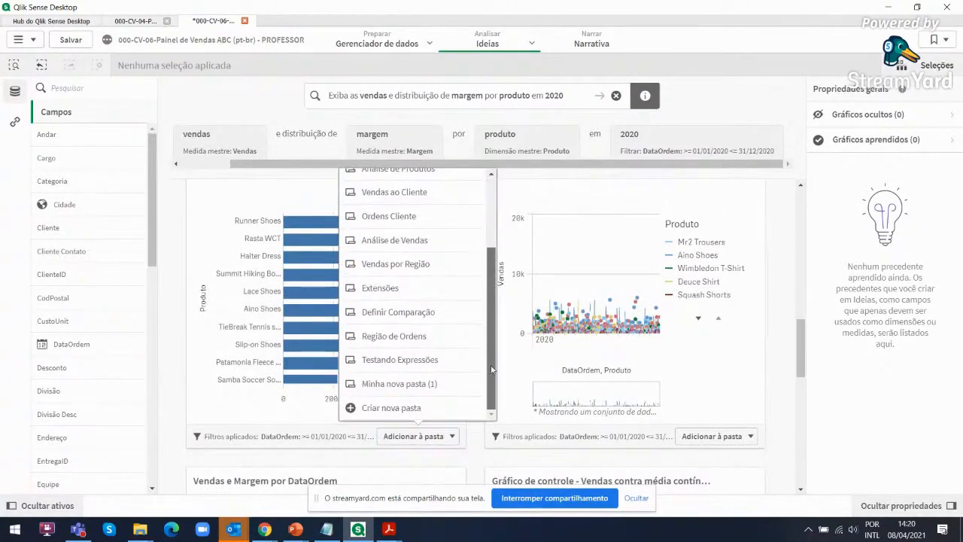
click(397, 385)
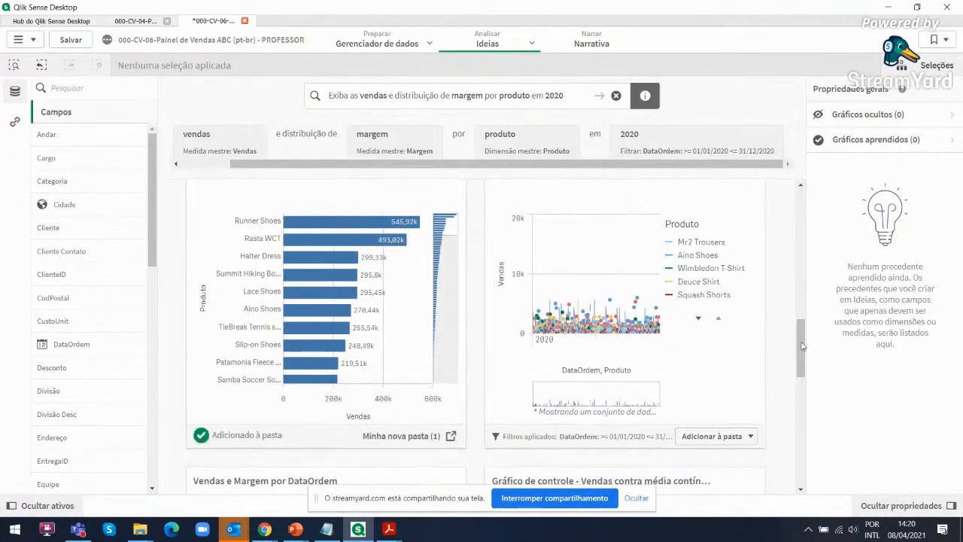
Add the Vendas e Margem por DataOrdem line chart to the sheet Minha nova pasta (1)
drag(803, 355, 827, 401)
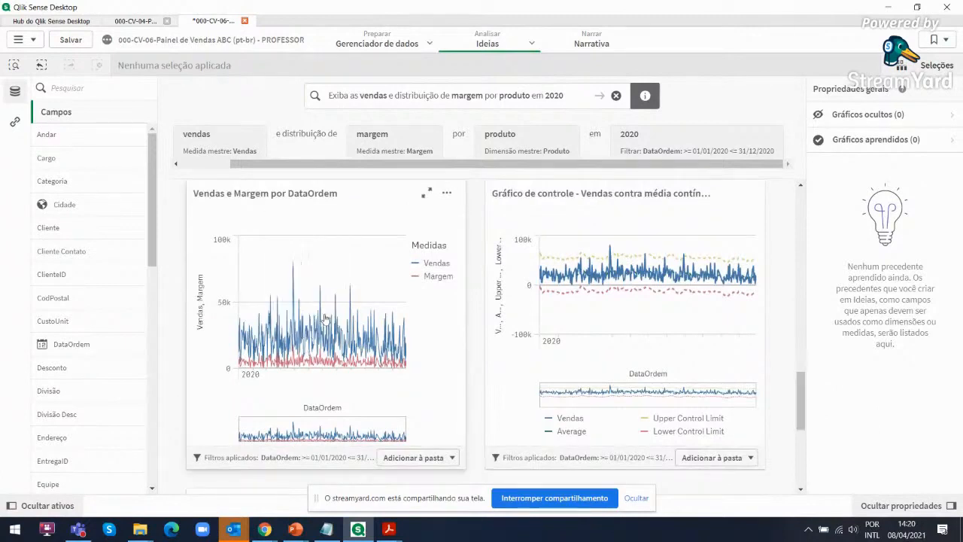
click(407, 459)
scroll(354, 342, down, 3)
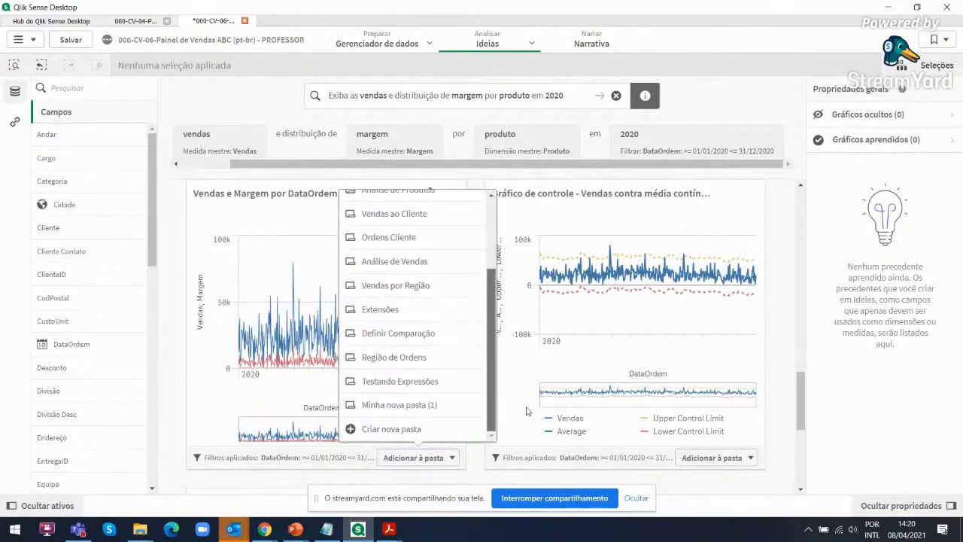
click(378, 407)
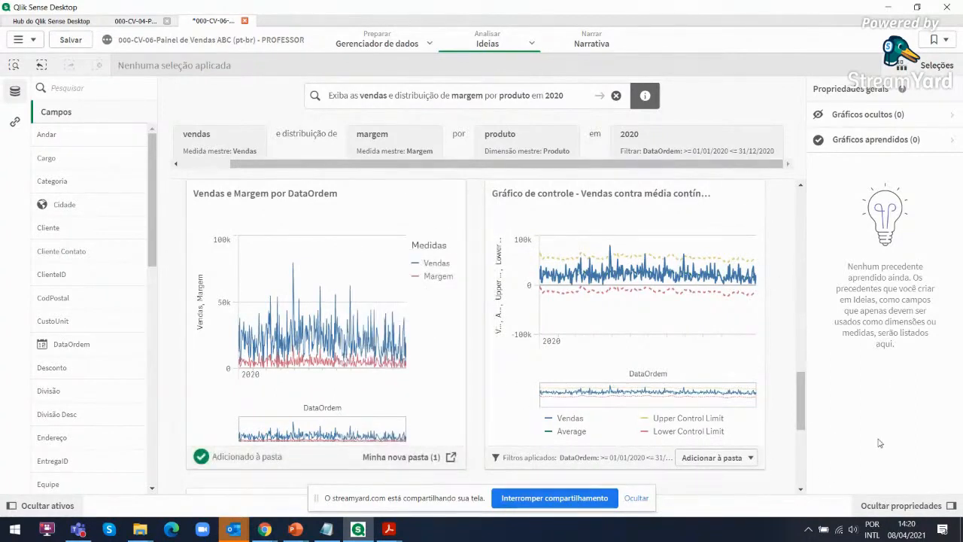
Go to the sheet Minha nova pasta (1) and display the data behind the Comparação de Vendas e Margem para Produto chart, using full screen temporarily
mouse_move(499, 43)
click(463, 69)
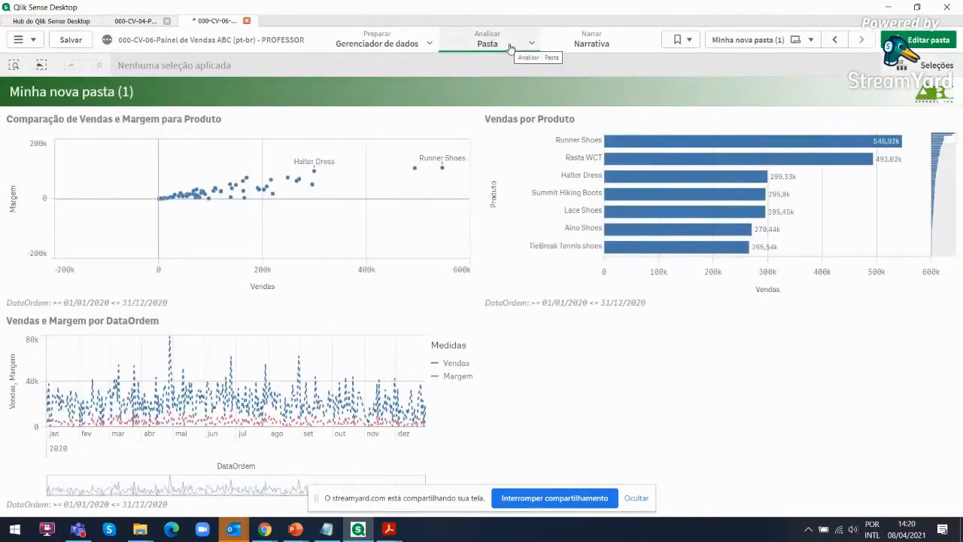
mouse_move(389, 143)
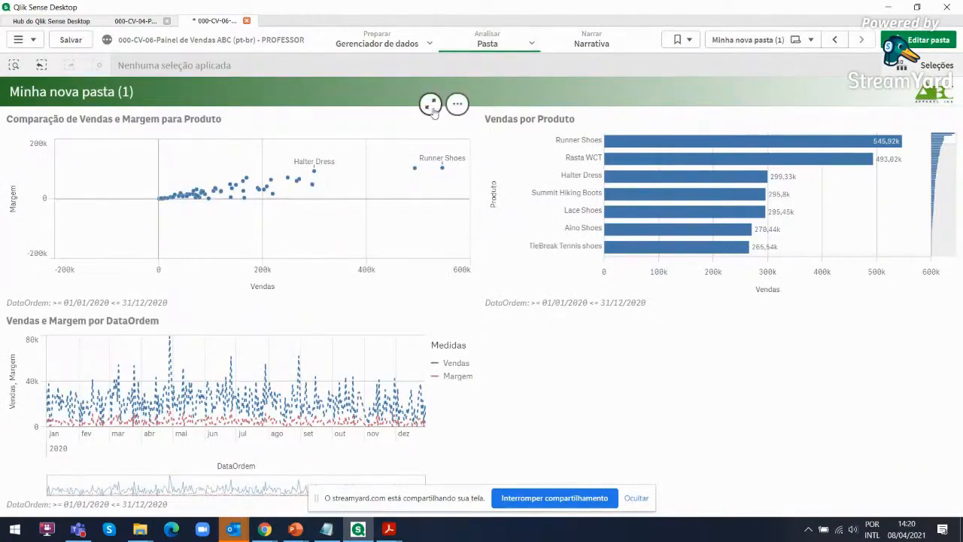
click(430, 104)
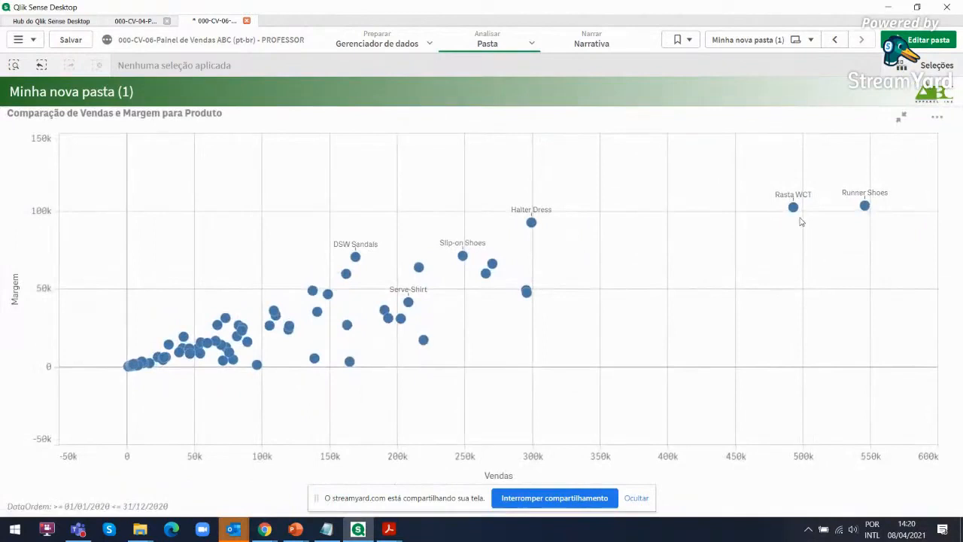
click(937, 118)
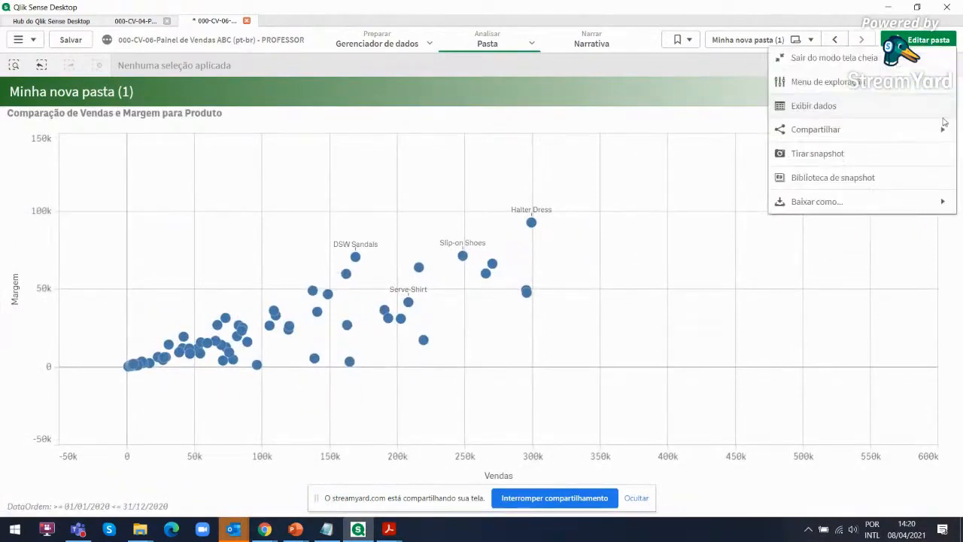
click(824, 108)
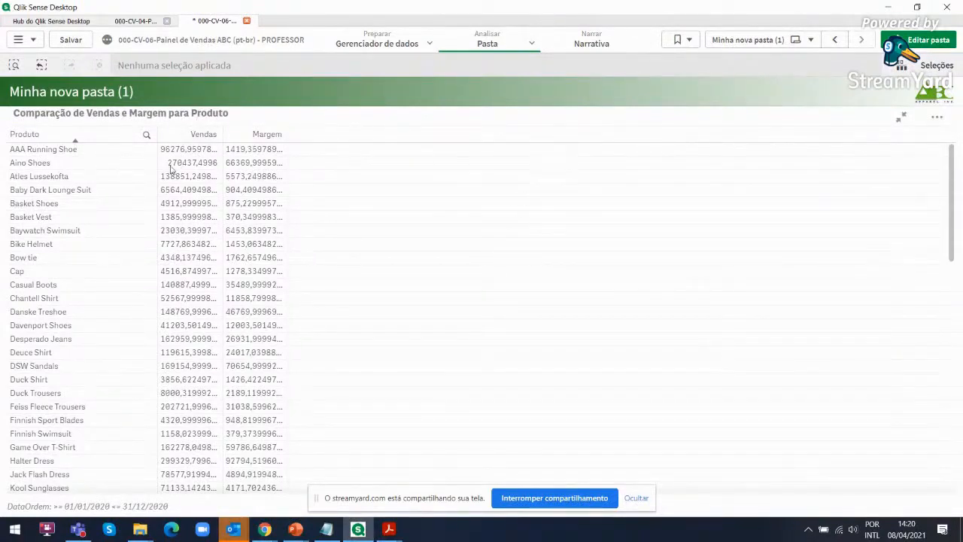
click(903, 118)
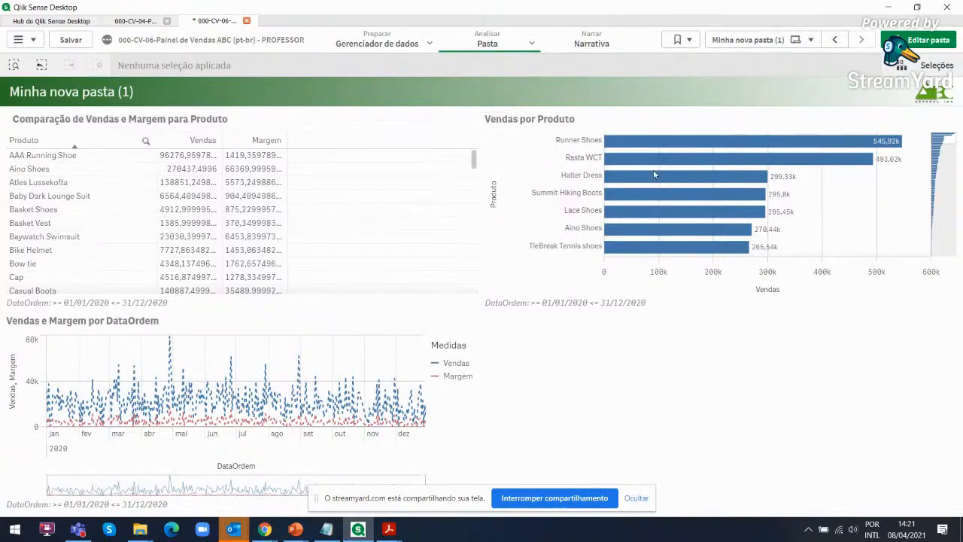
Create a new sheet with its default title and open it in edit mode
click(744, 39)
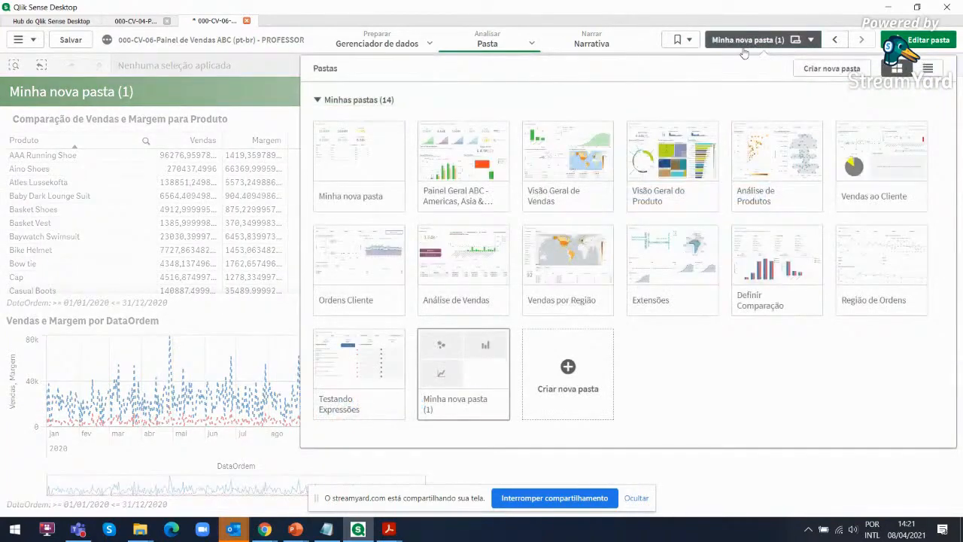
click(580, 347)
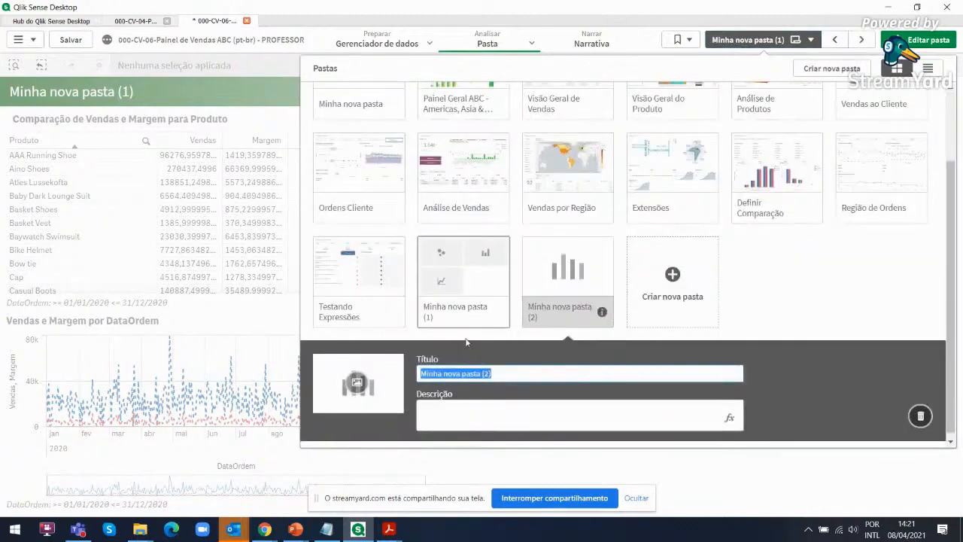
click(532, 316)
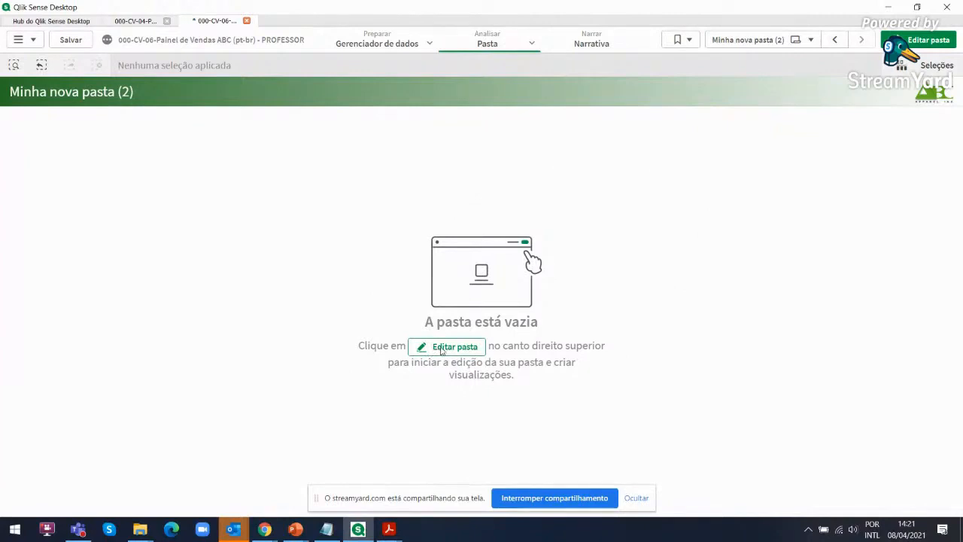
click(933, 45)
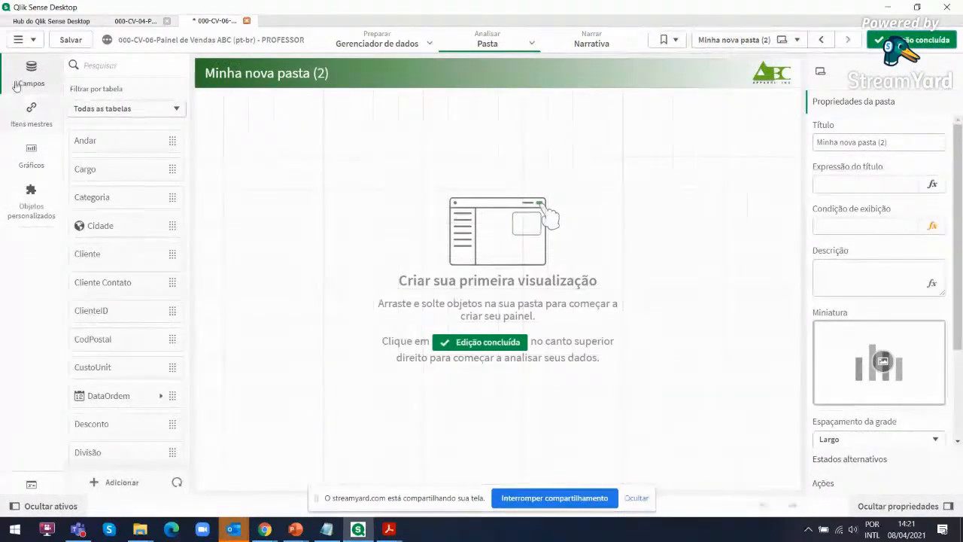
Place the master dimension Produto on the empty sheet and enlarge the resulting table toward the sheet's lower right
click(25, 120)
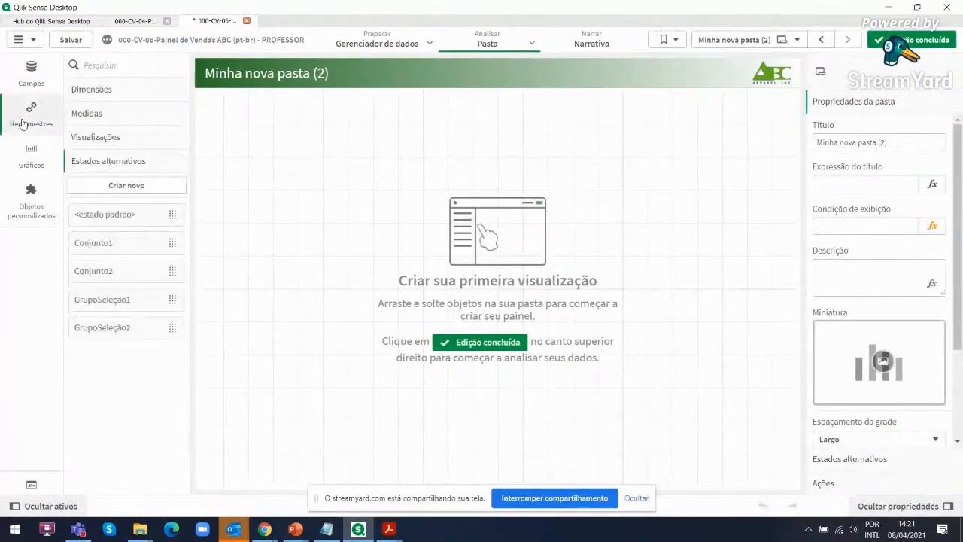
click(92, 89)
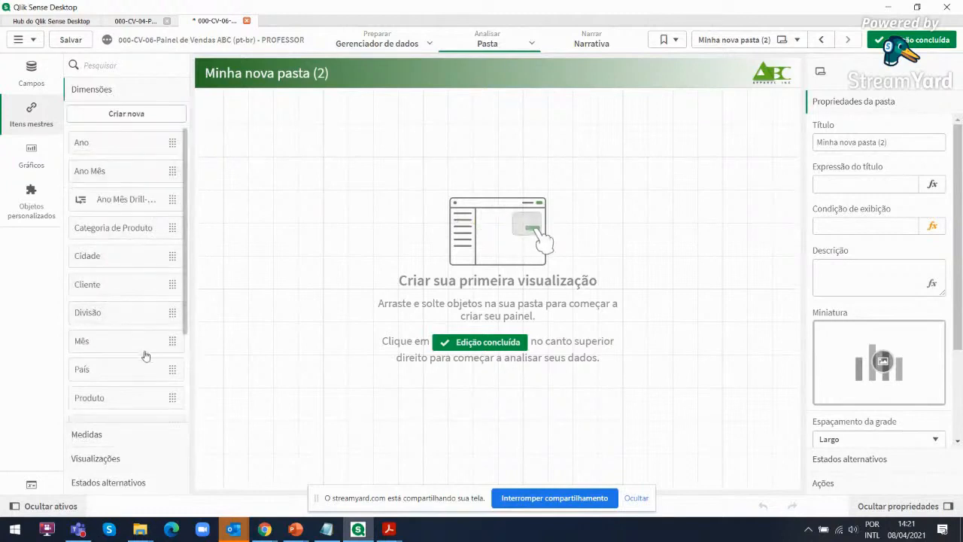
scroll(149, 347, down, 2)
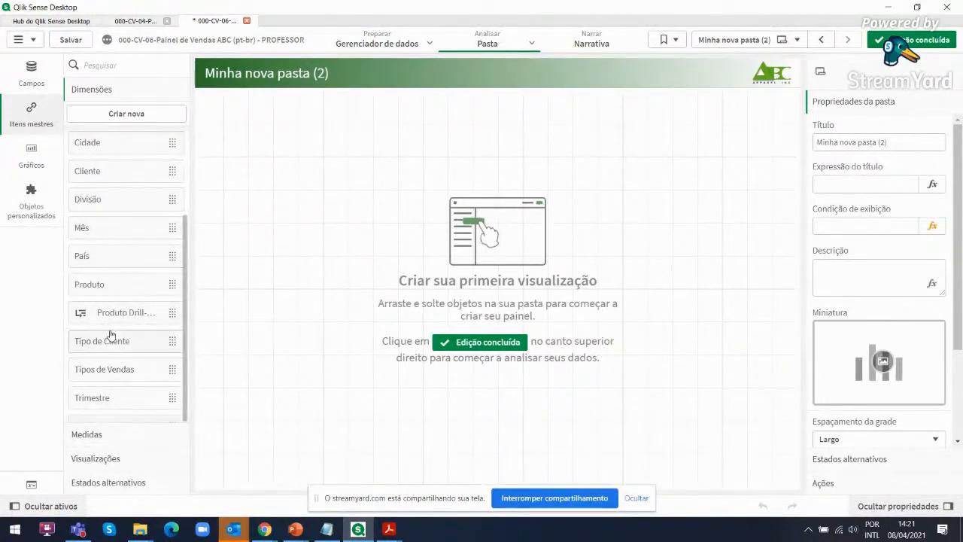
scroll(115, 334, down, 1)
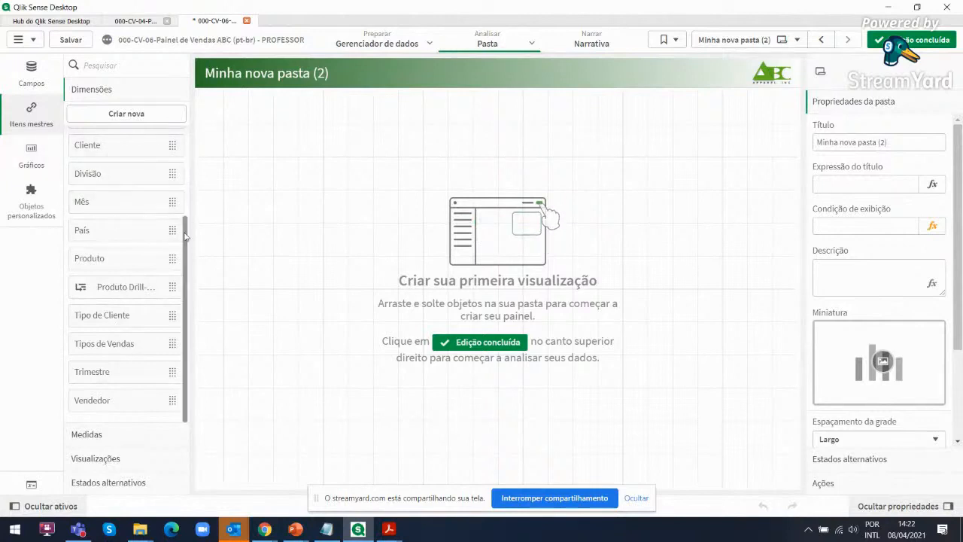
click(85, 432)
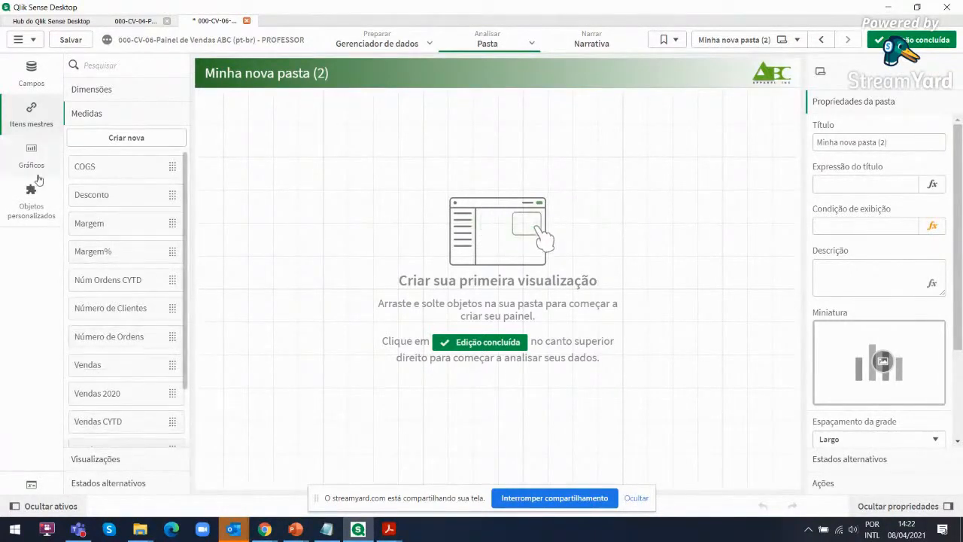
click(83, 90)
drag(105, 260, 387, 208)
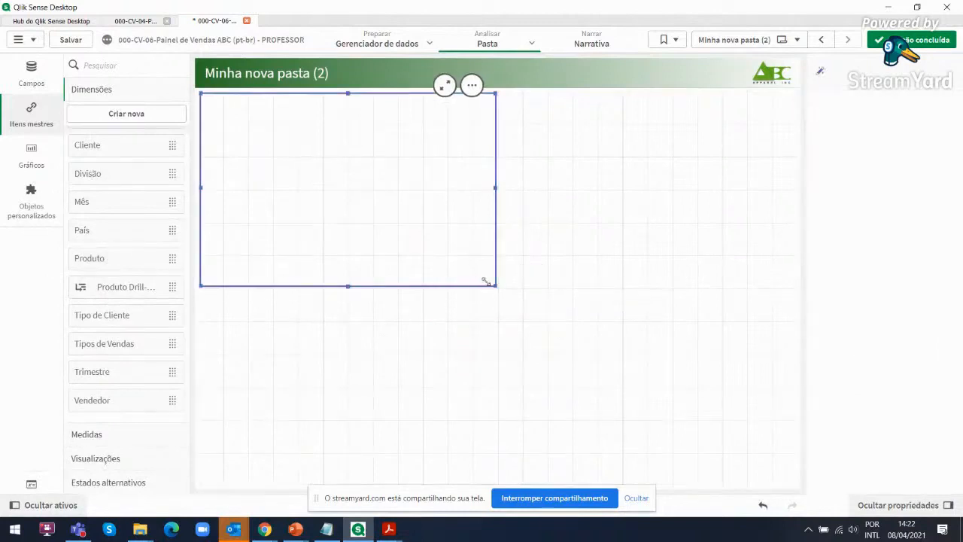
drag(491, 283, 555, 379)
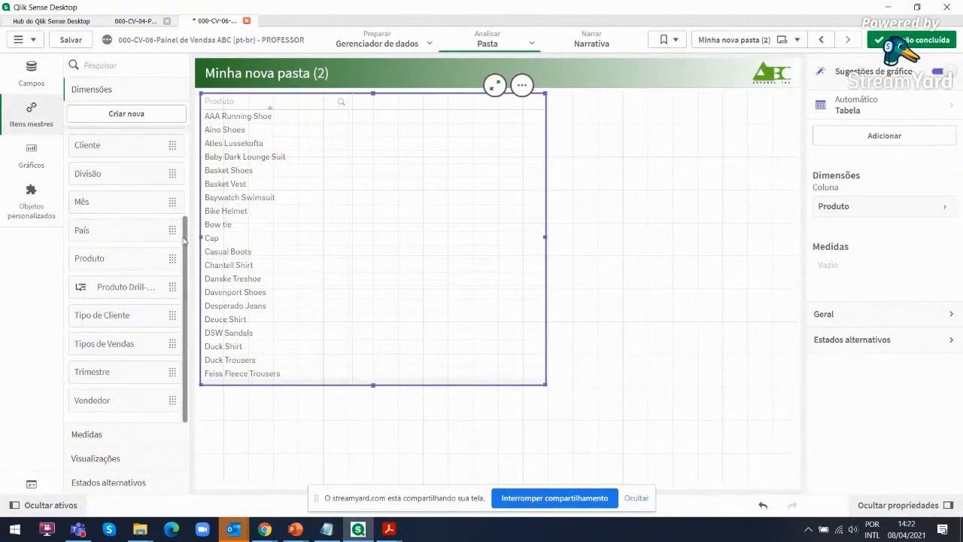
Add the master measure Vendas to the Produto table and shrink the resulting chart to the sheet's upper left area
click(89, 435)
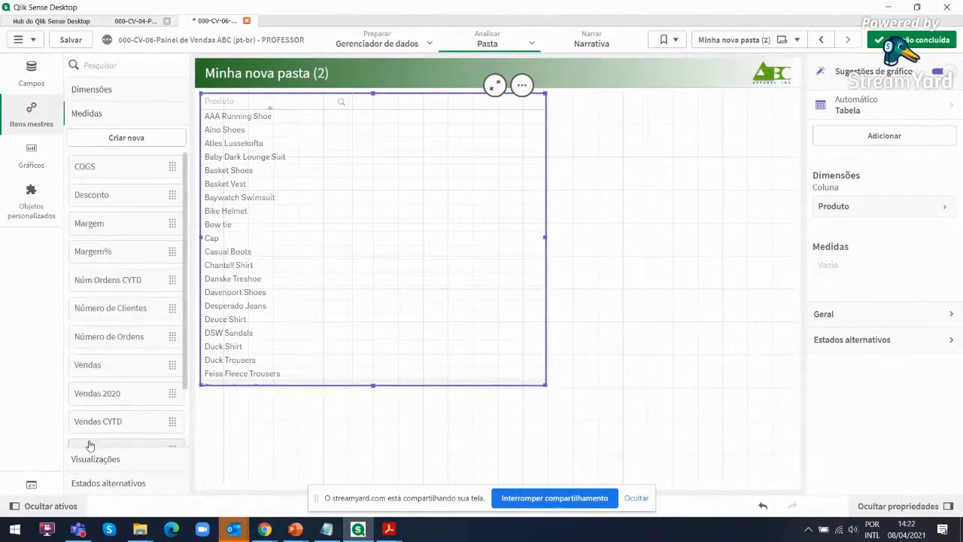
drag(186, 236, 189, 305)
drag(83, 293, 398, 224)
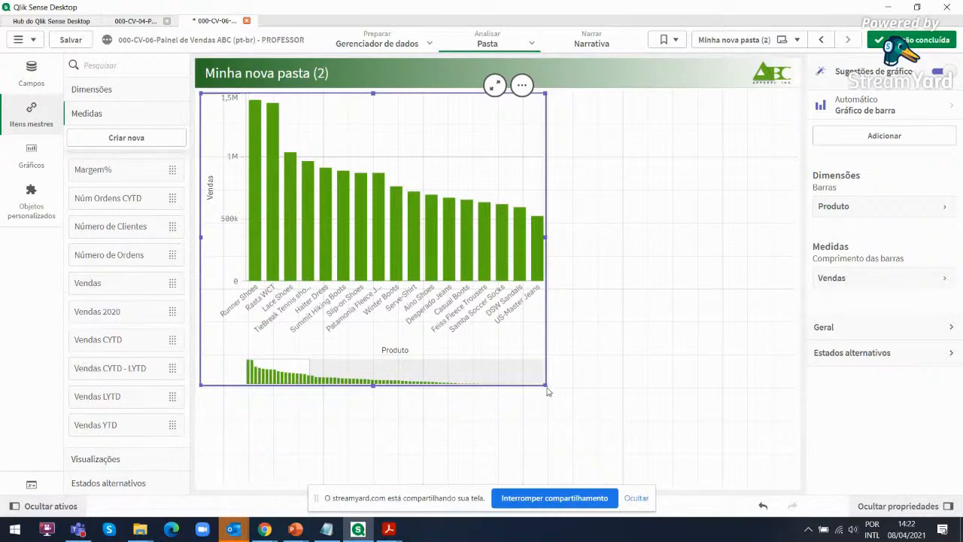
drag(544, 383, 471, 261)
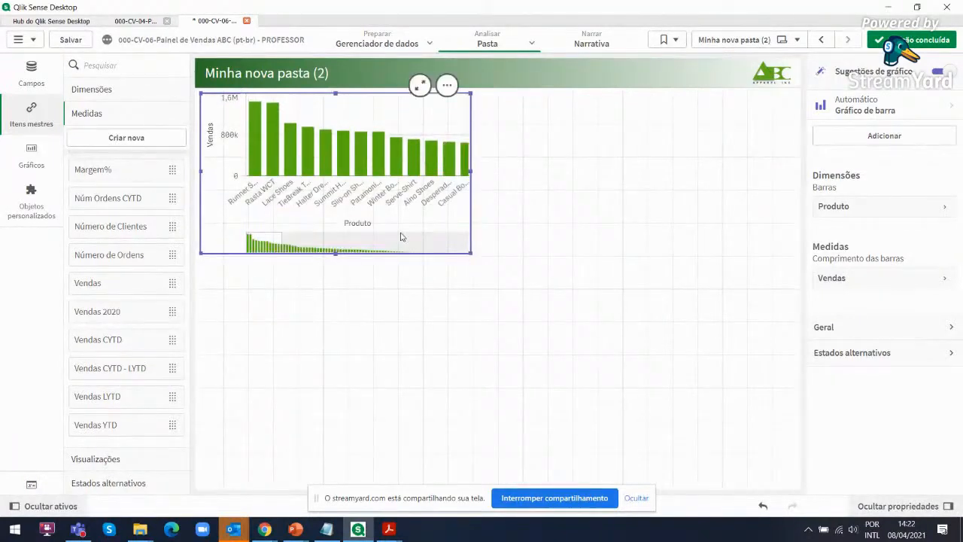
Duplicate the Vendas by Produto bar chart into the free area beside it and add the master measure Margem to the copy
key(ctrl+x)
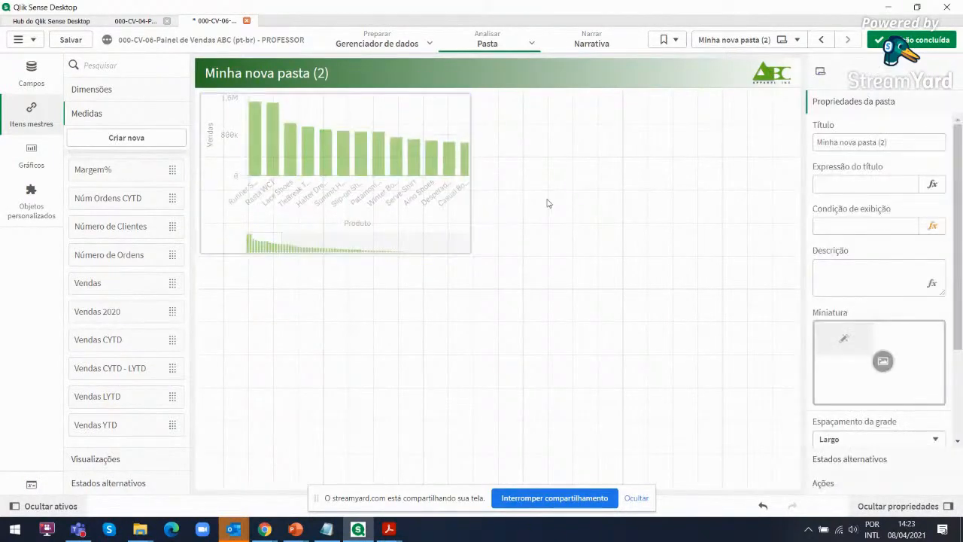
right_click(410, 169)
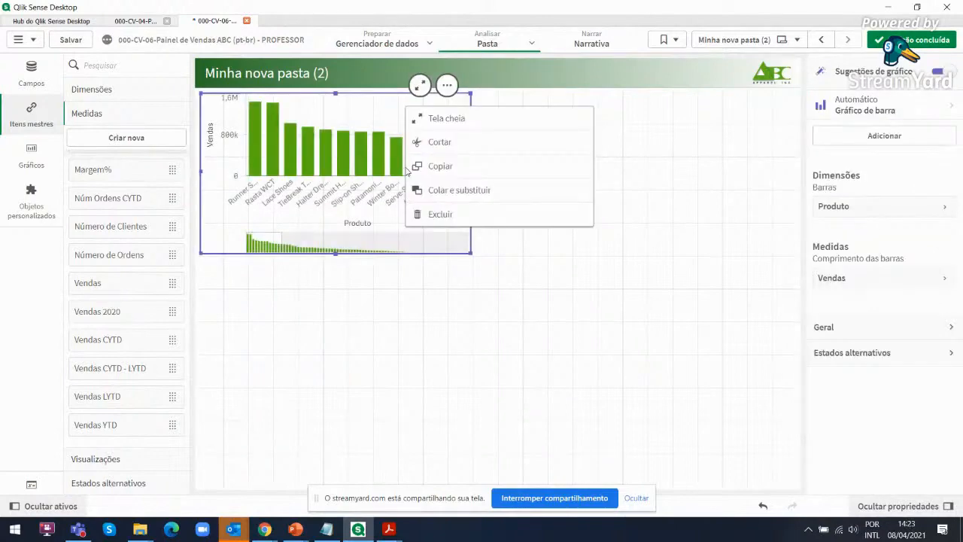
click(541, 173)
right_click(541, 173)
click(605, 179)
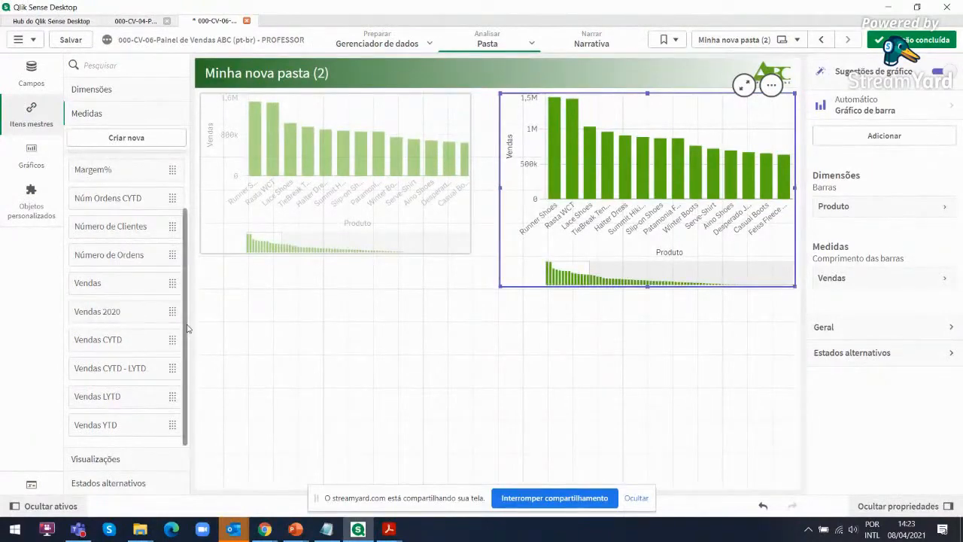
scroll(181, 323, up, 3)
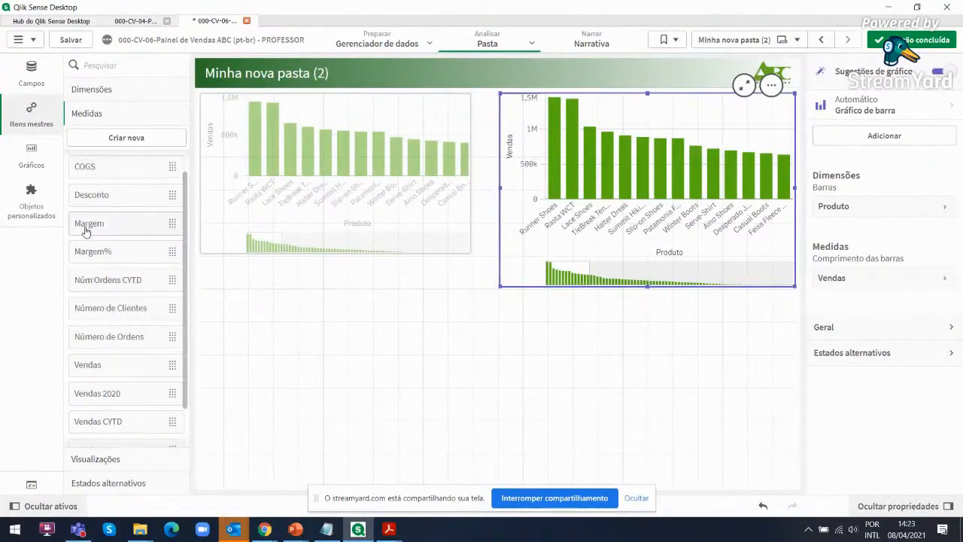
drag(86, 231, 667, 182)
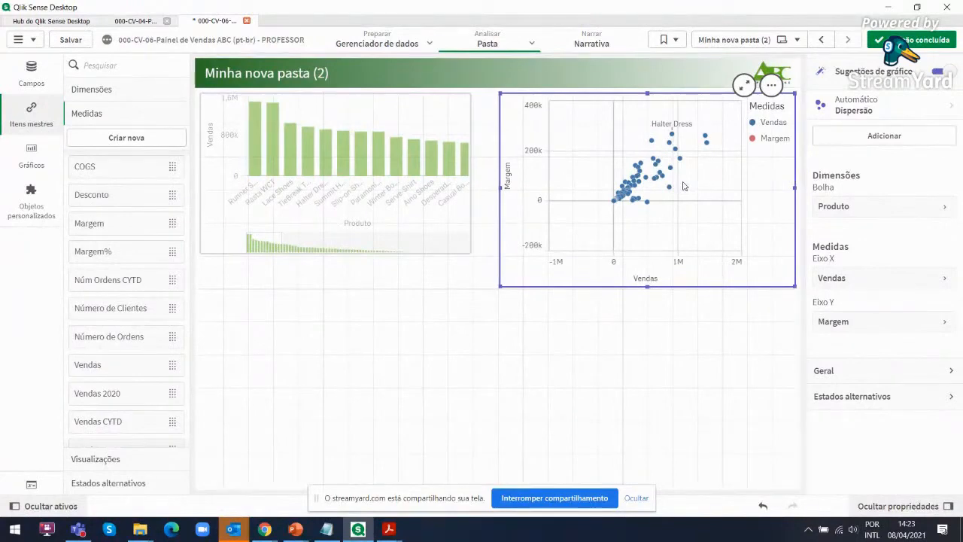
Turn off chart suggestions for the original Vendas by Produto bar chart and enlarge it to nearly the full sheet height
click(439, 161)
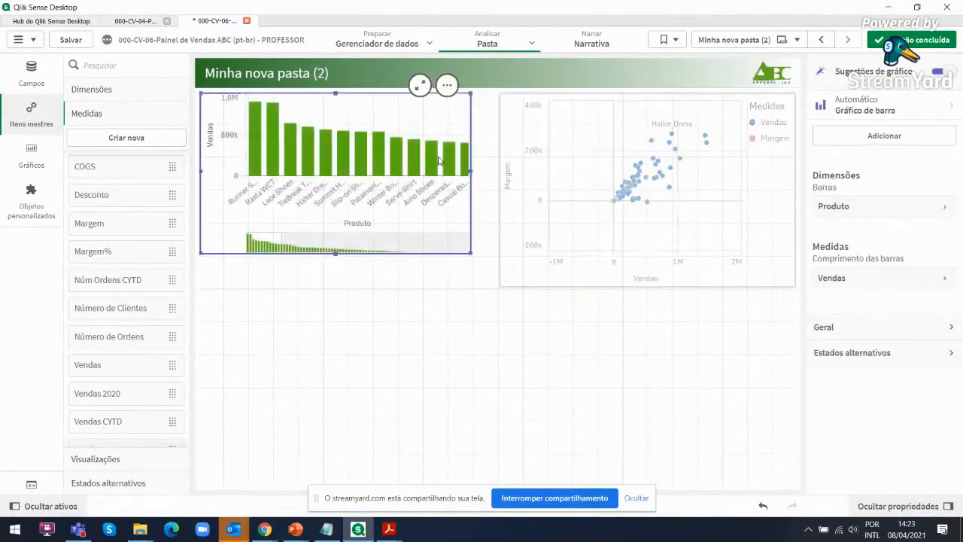
drag(469, 248, 493, 280)
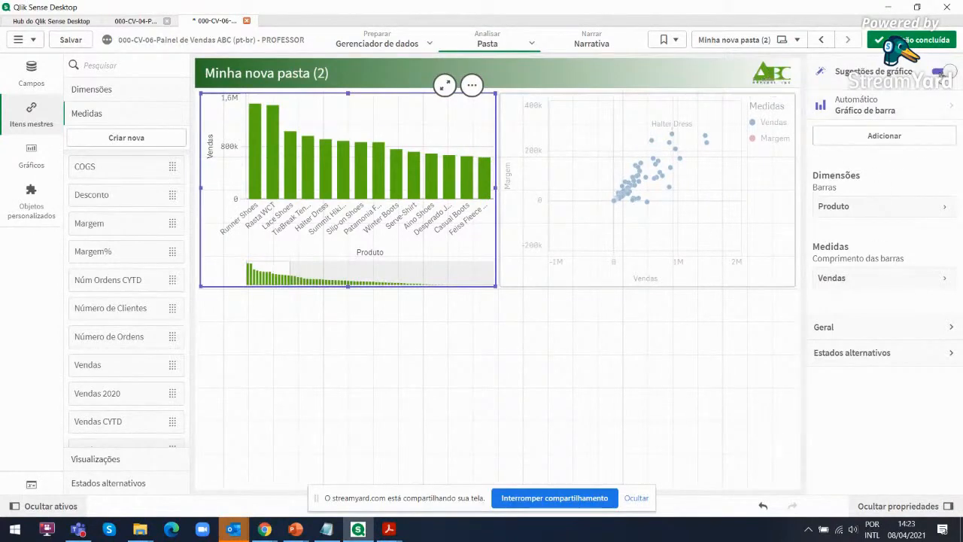
click(939, 72)
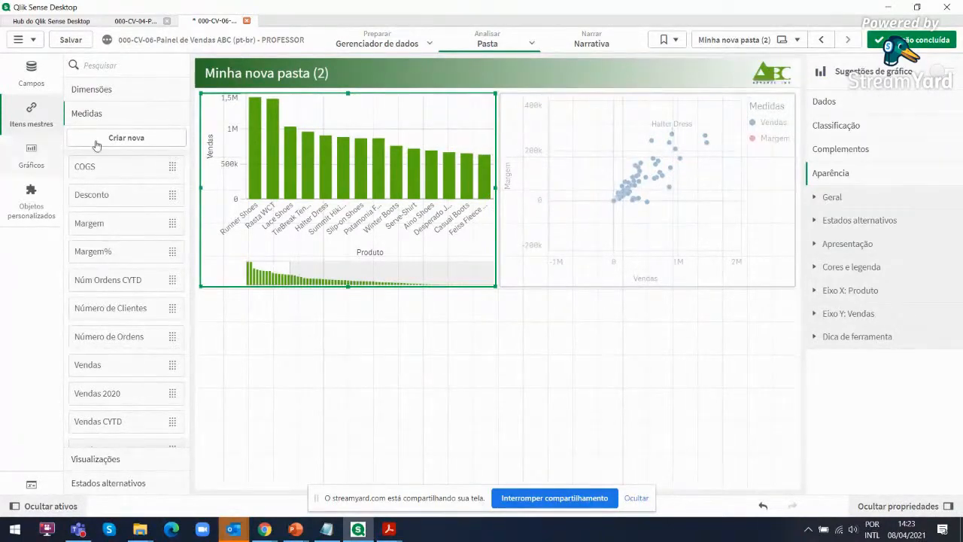
click(824, 246)
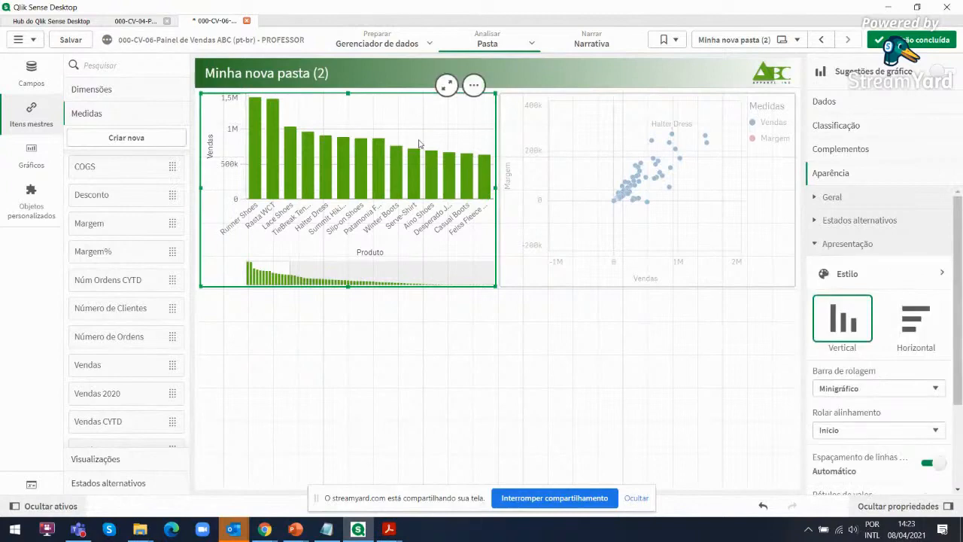
drag(494, 286, 501, 447)
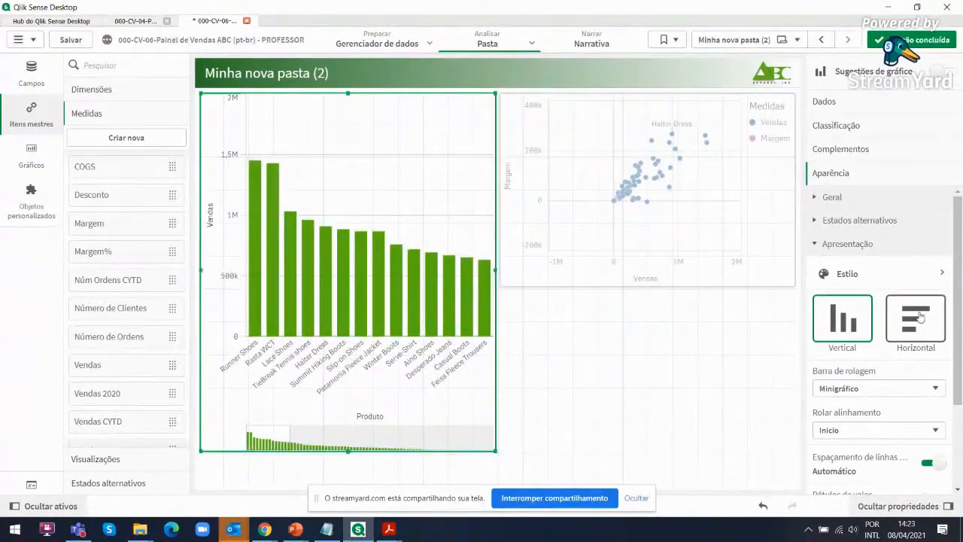
Switch the Vendas by Produto bar chart to horizontal orientation and turn on its value labels
click(914, 320)
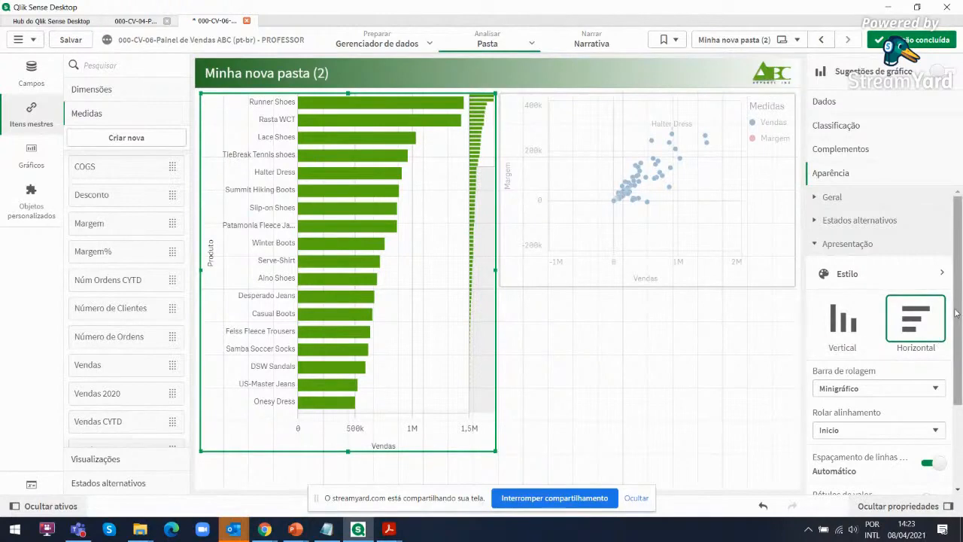
drag(959, 313, 959, 403)
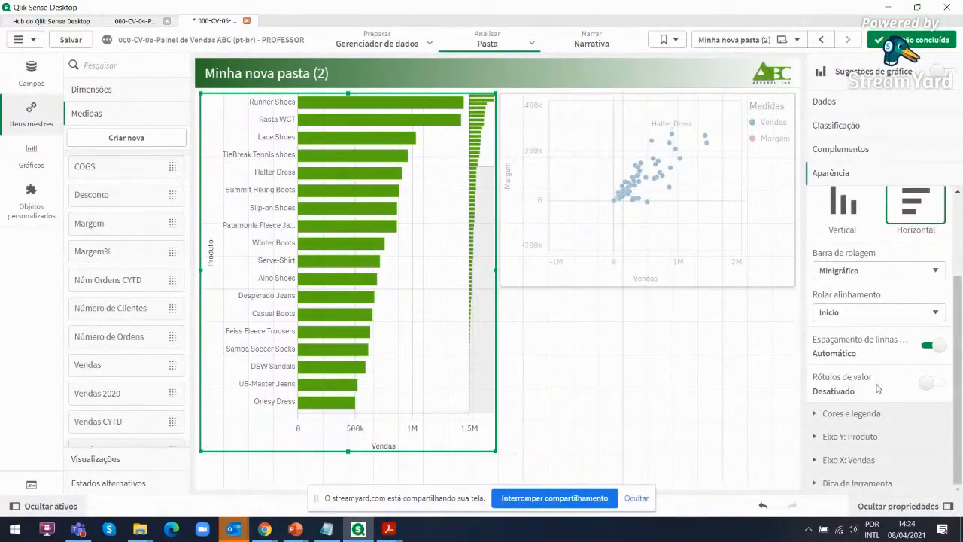
click(941, 386)
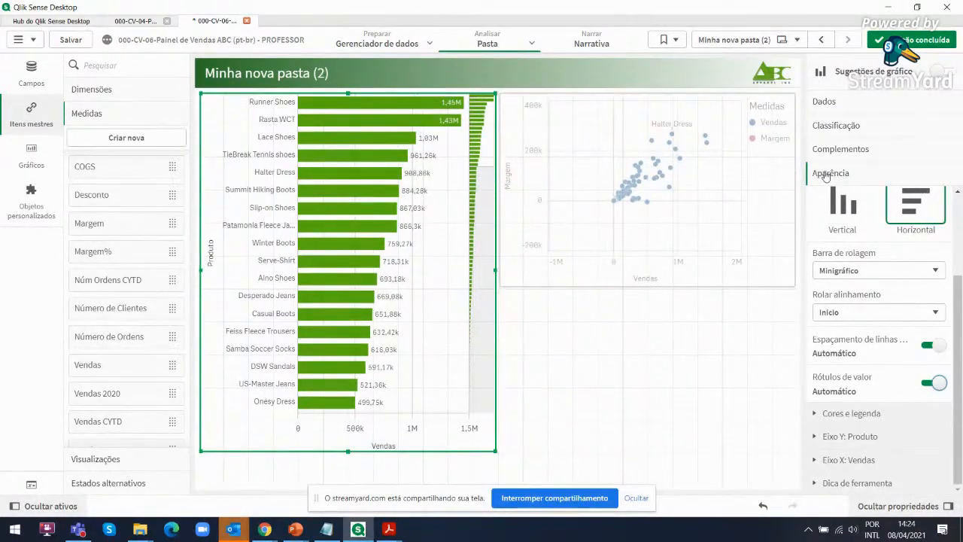
Turn off master item formatting for the bar chart's Vendas measure and set its number format to Moeda
click(824, 102)
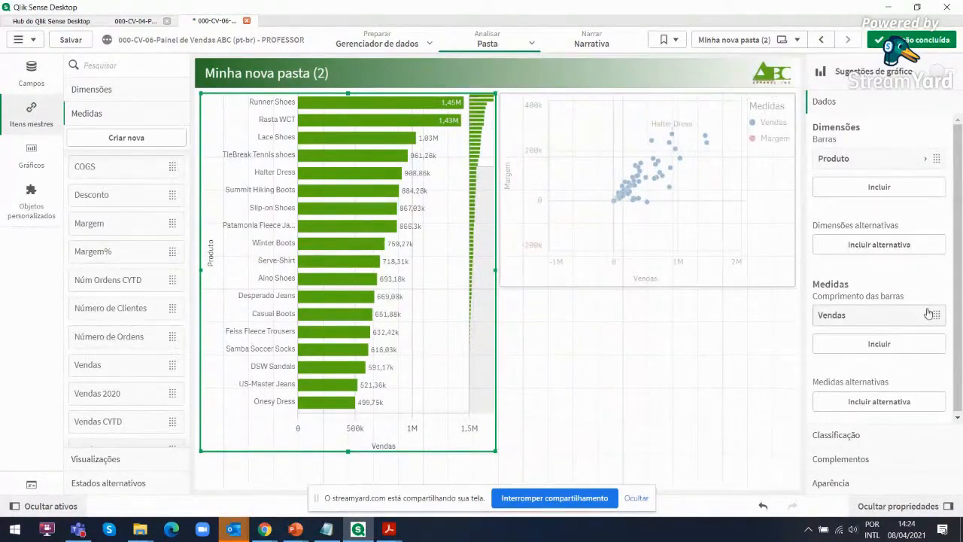
click(927, 316)
drag(960, 274, 959, 380)
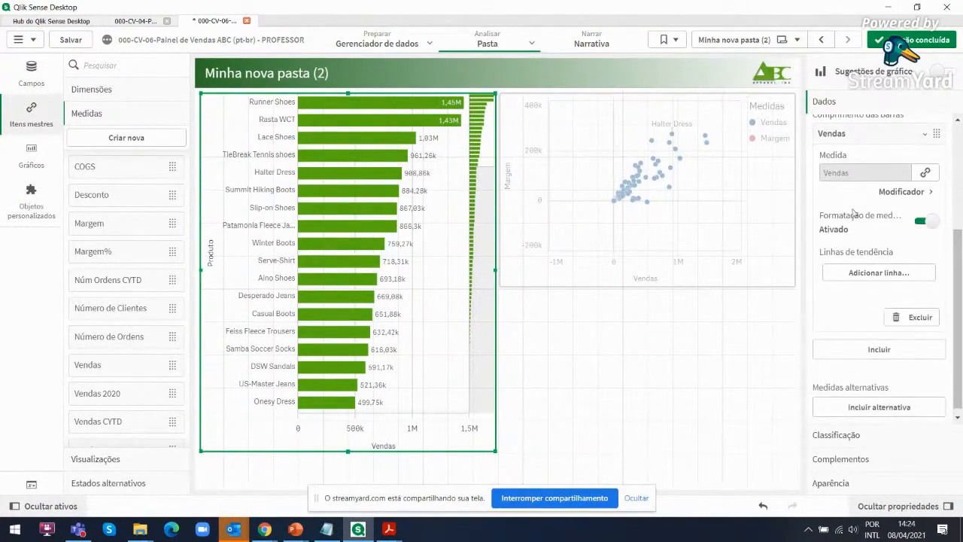
click(921, 222)
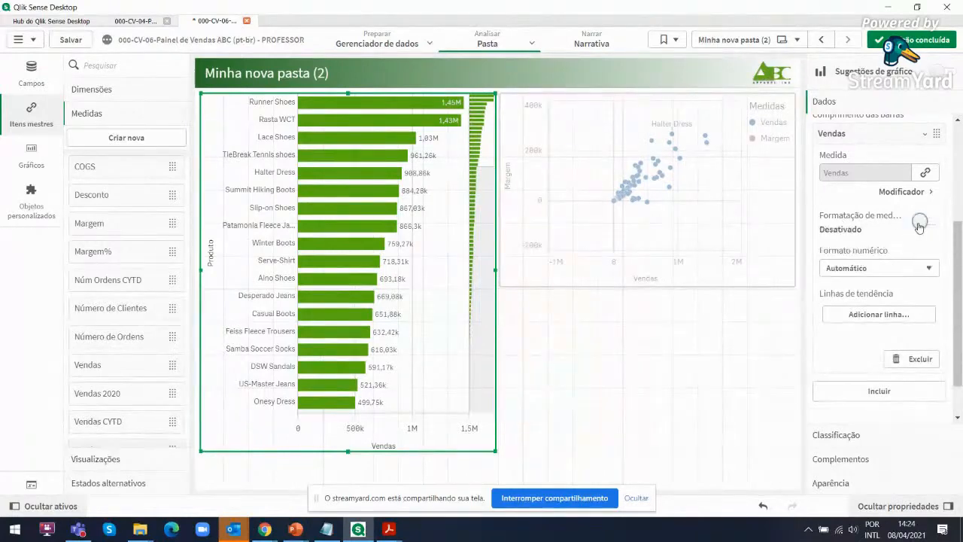
click(927, 268)
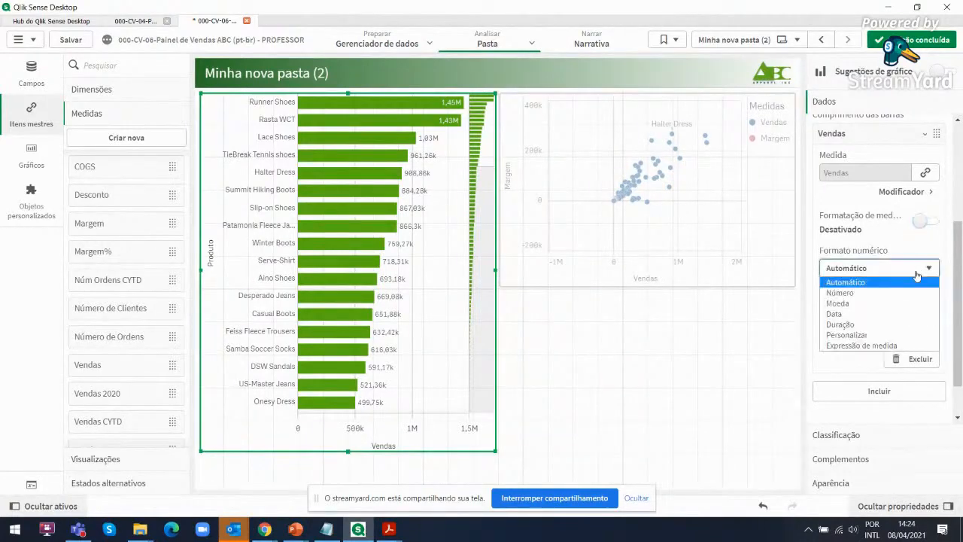
click(861, 302)
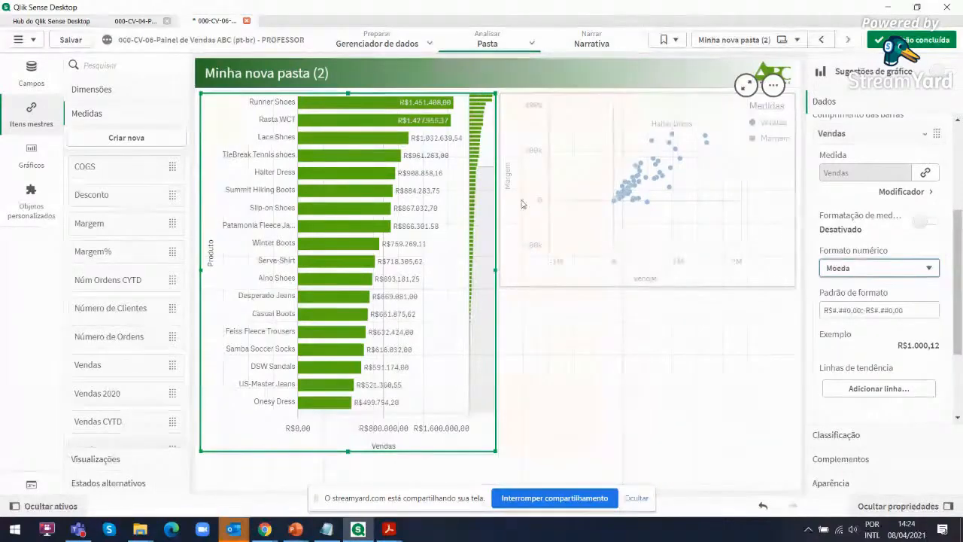
drag(960, 236, 960, 238)
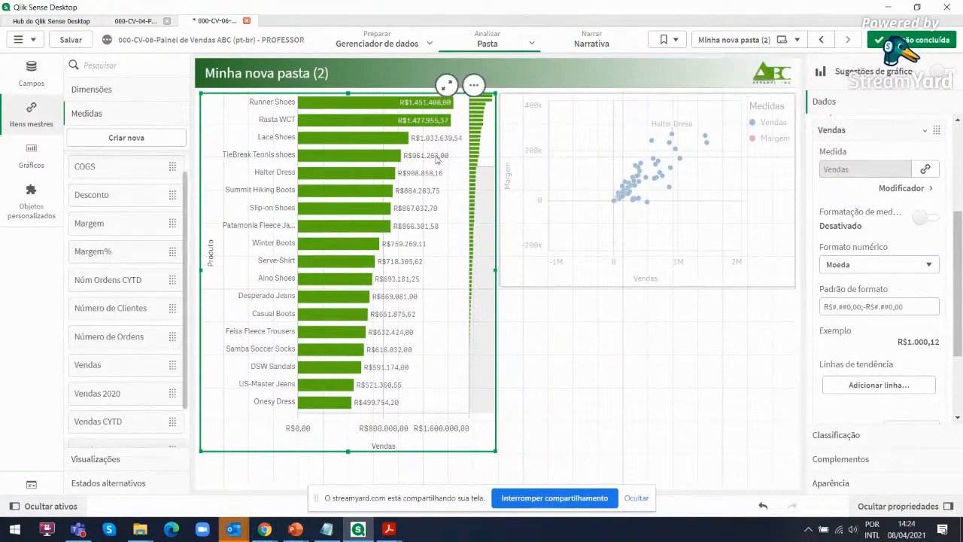
scroll(902, 255, up, 3)
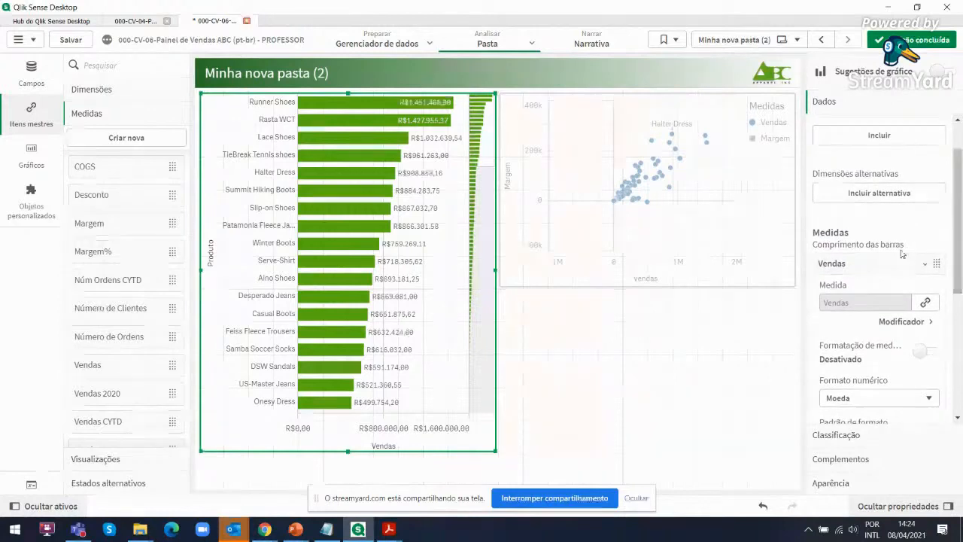
click(927, 265)
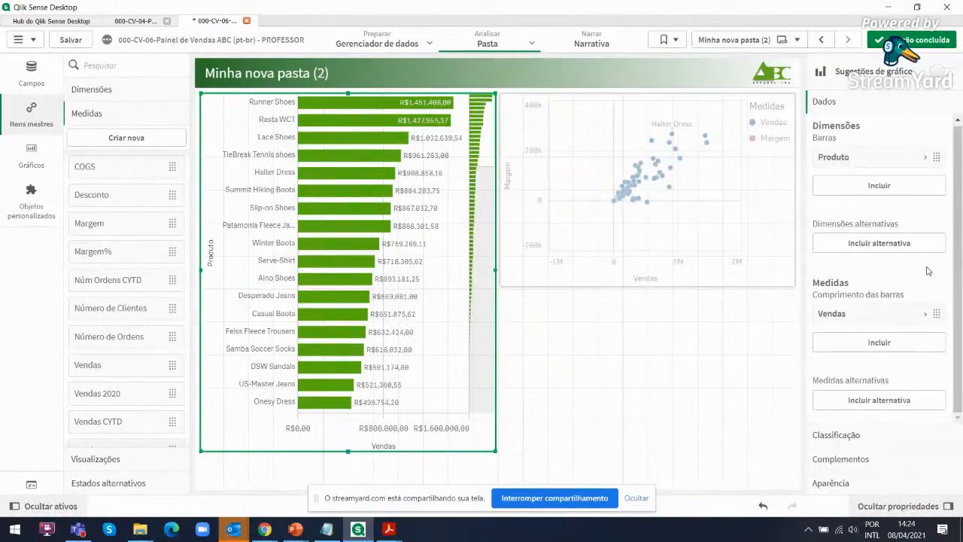
Add Cliente as an alternative dimension of the Vendas by Produto bar chart
click(880, 244)
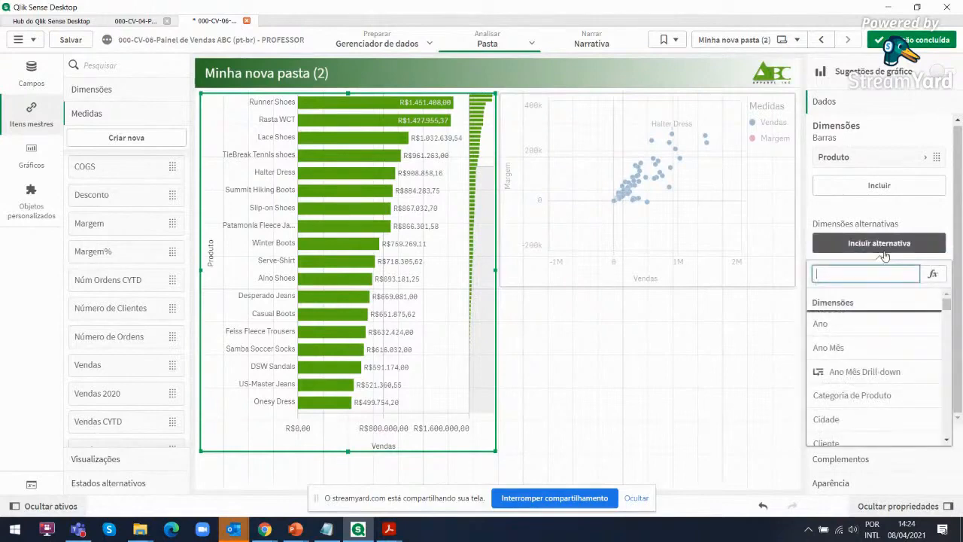
scroll(860, 411, down, 4)
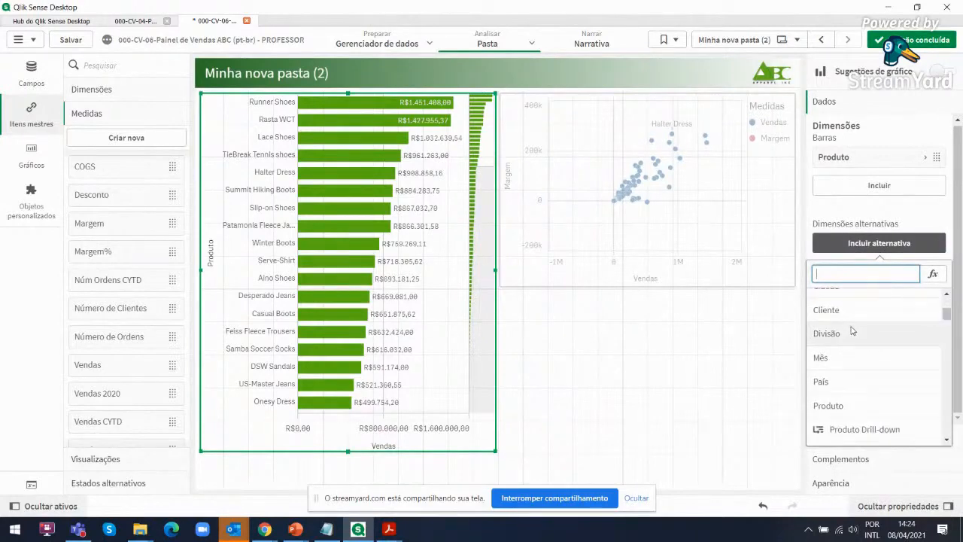
scroll(837, 352, up, 2)
click(828, 343)
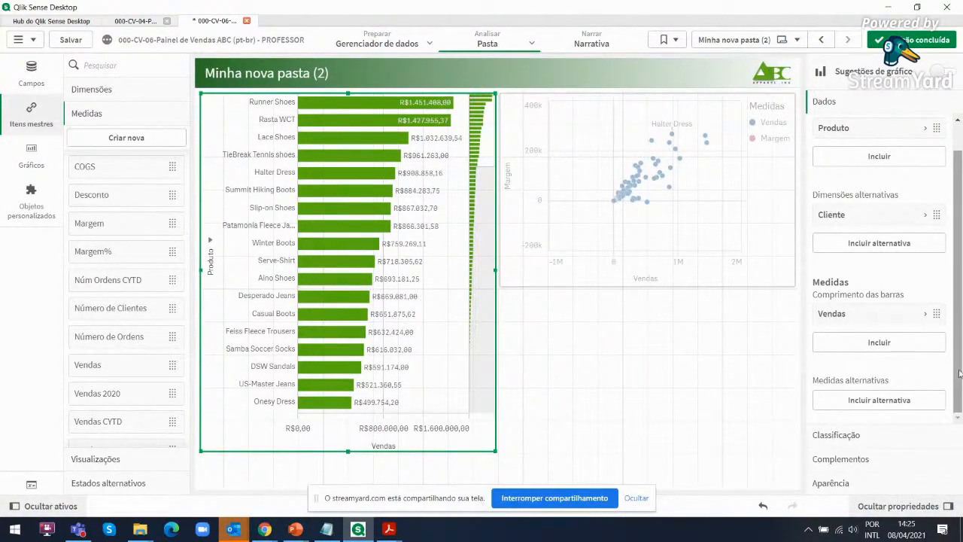
Turn off automatic colours for the Vendas by Produto bar chart and colour its bars by measure (Por medida)
click(831, 484)
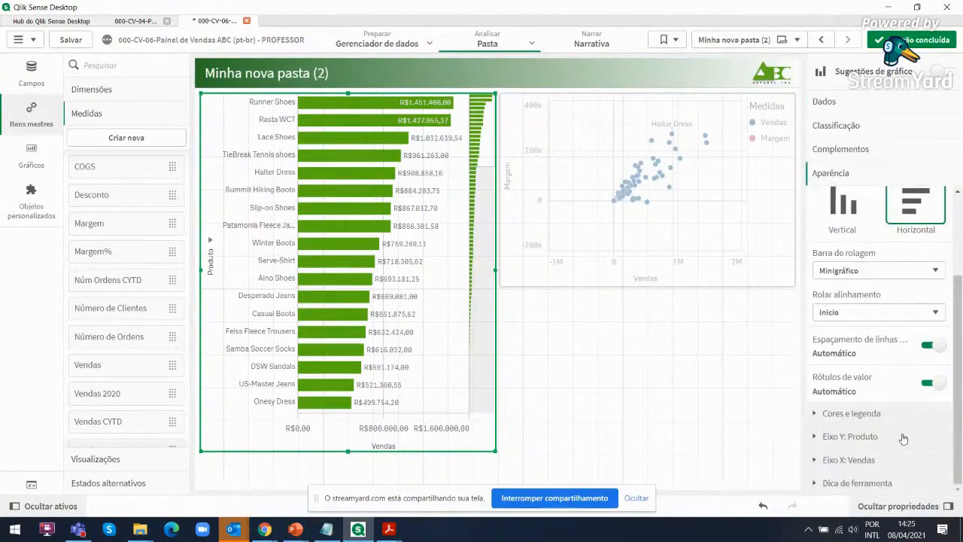
click(817, 414)
scroll(958, 356, down, 1)
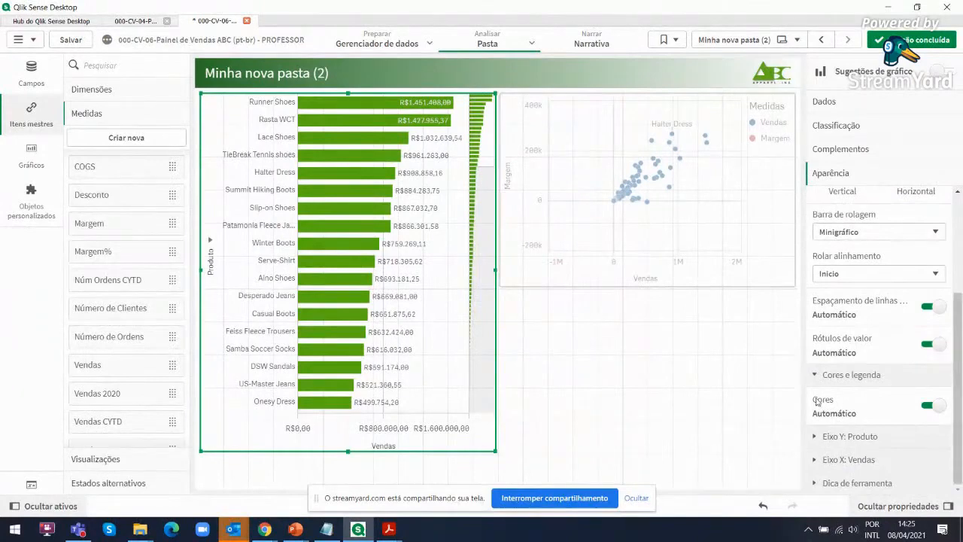
click(925, 409)
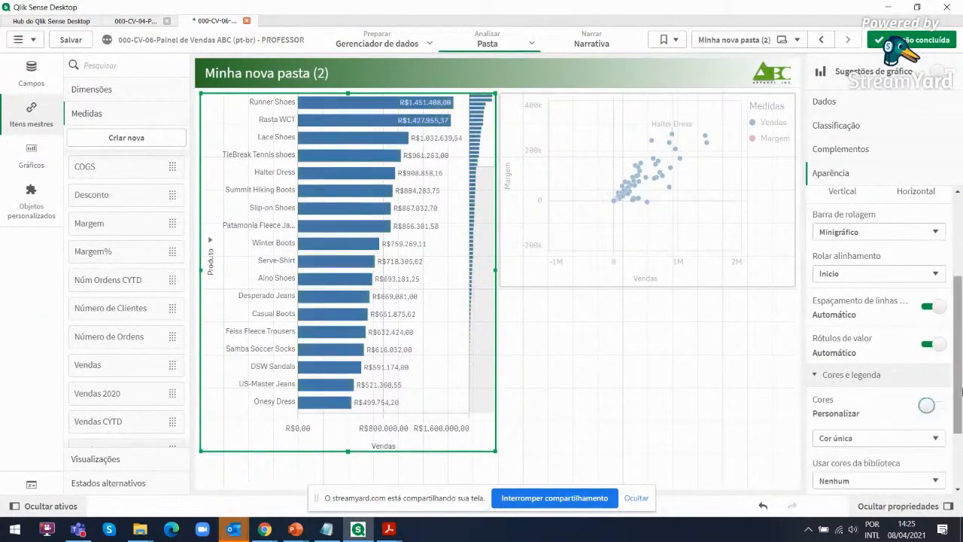
scroll(960, 389, down, 3)
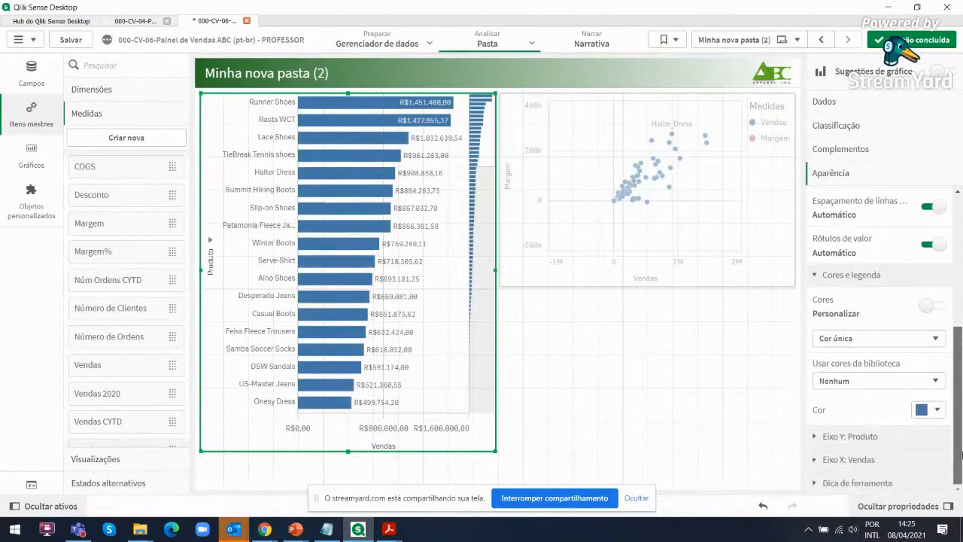
click(887, 386)
click(886, 384)
click(885, 341)
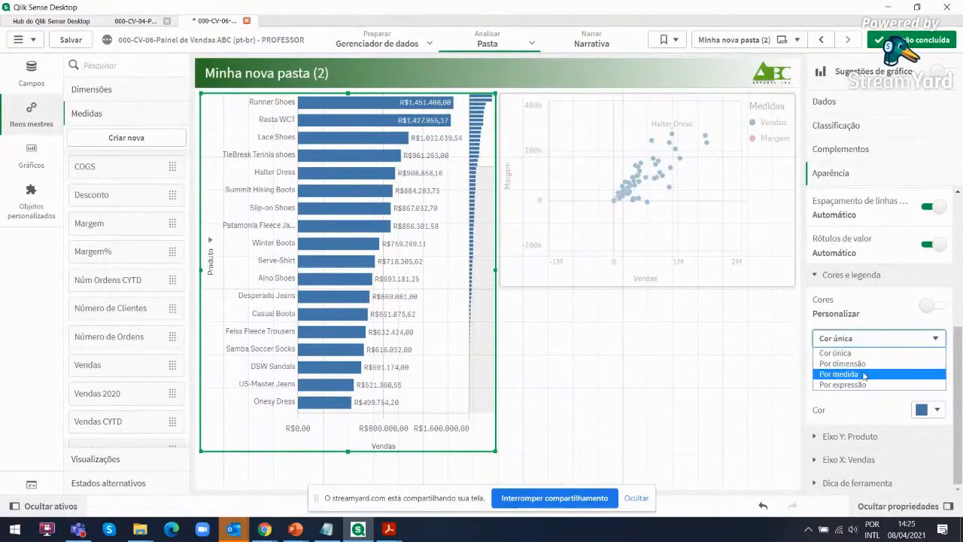
click(864, 374)
Disable library colours for the bar chart and apply the Gradiente divergente scheme with reversed colours
drag(960, 344, 953, 394)
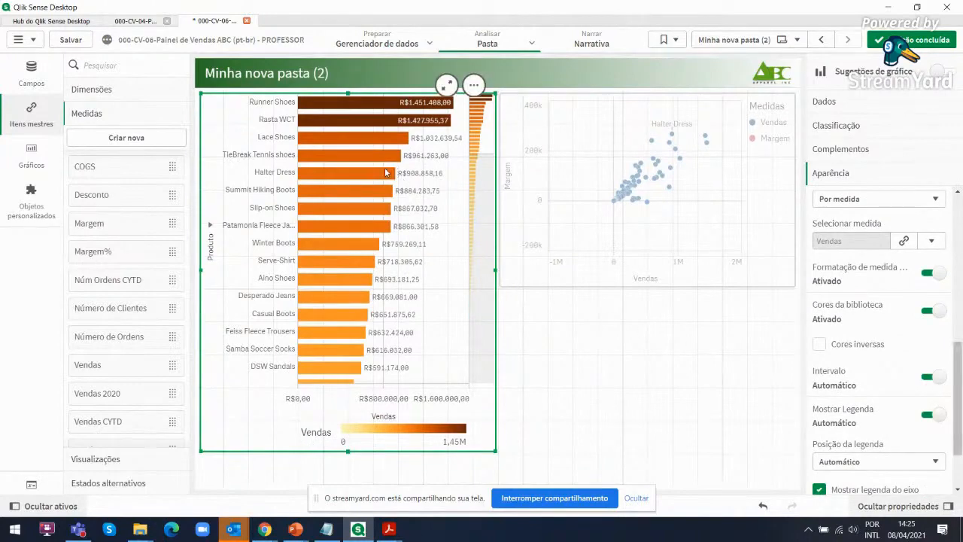
click(927, 314)
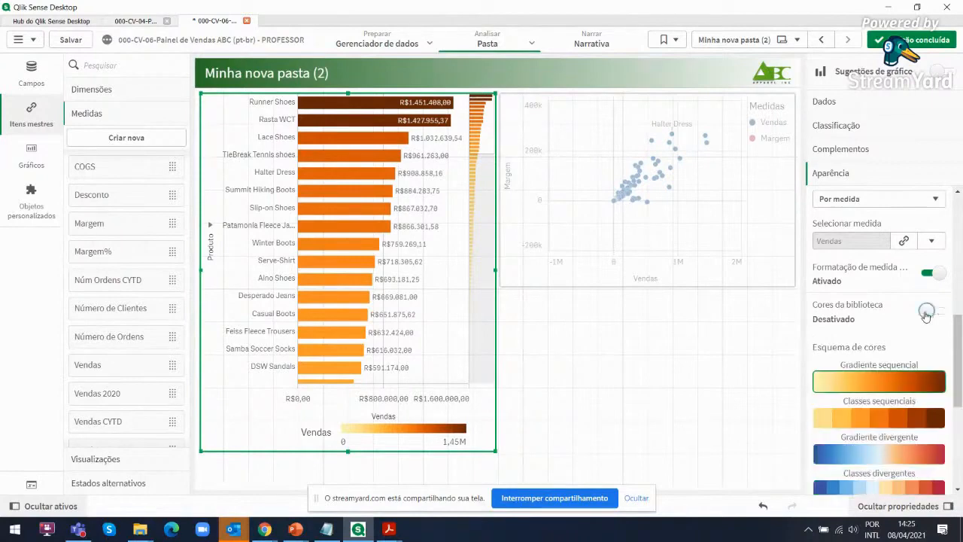
click(897, 457)
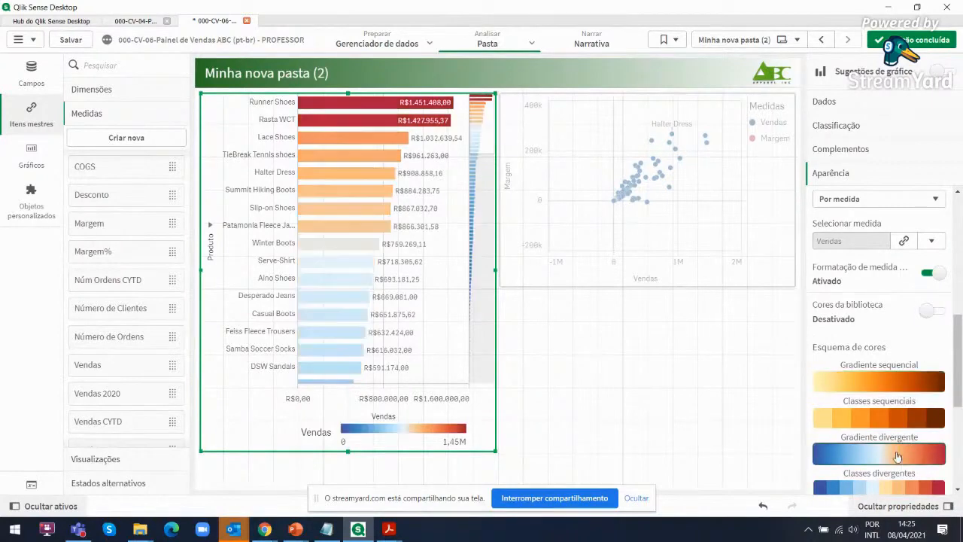
drag(959, 367, 959, 419)
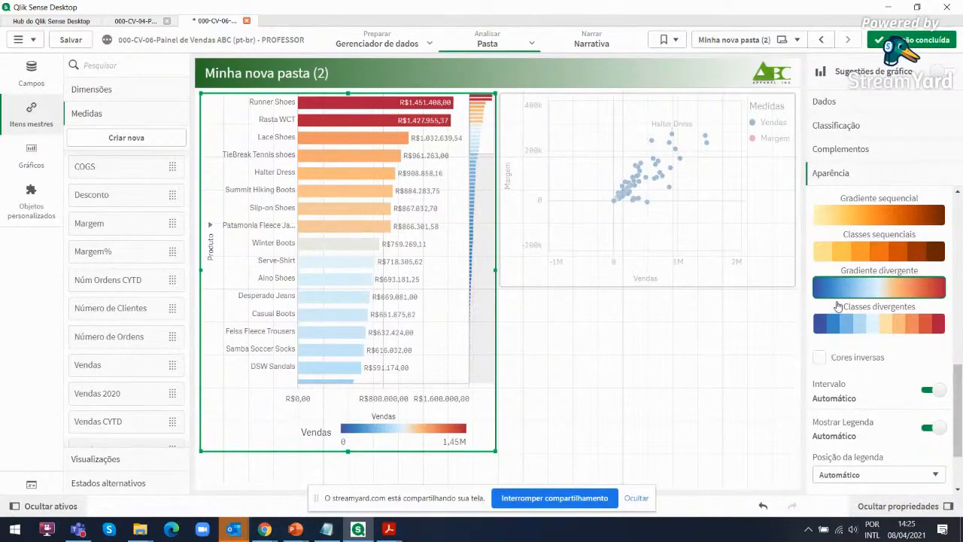
click(823, 361)
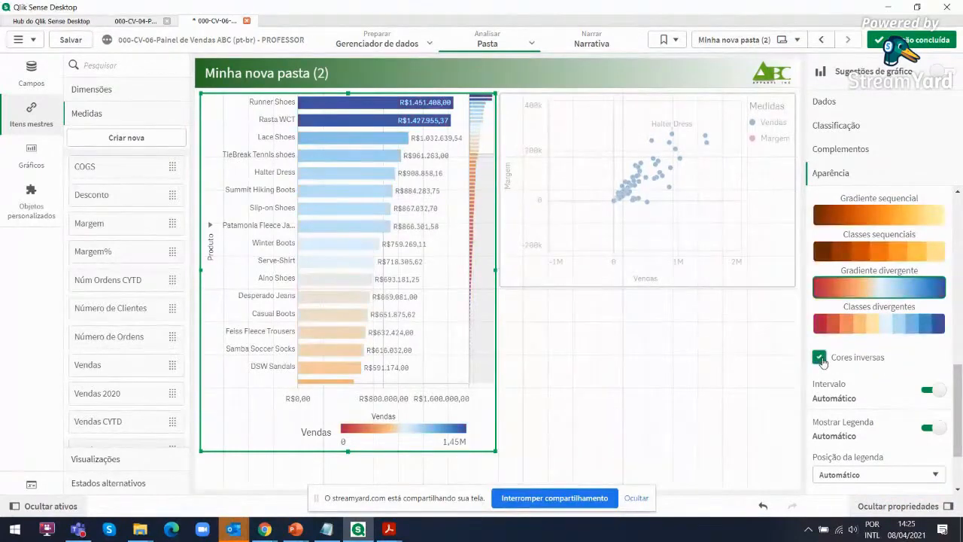
Finish editing the sheet and switch the bar chart's dimension to Cliente
click(914, 40)
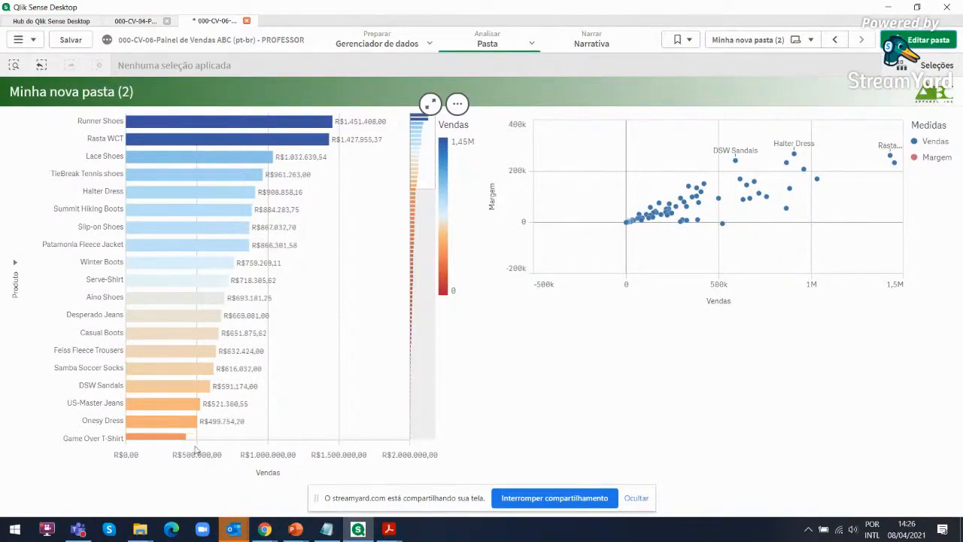
click(17, 264)
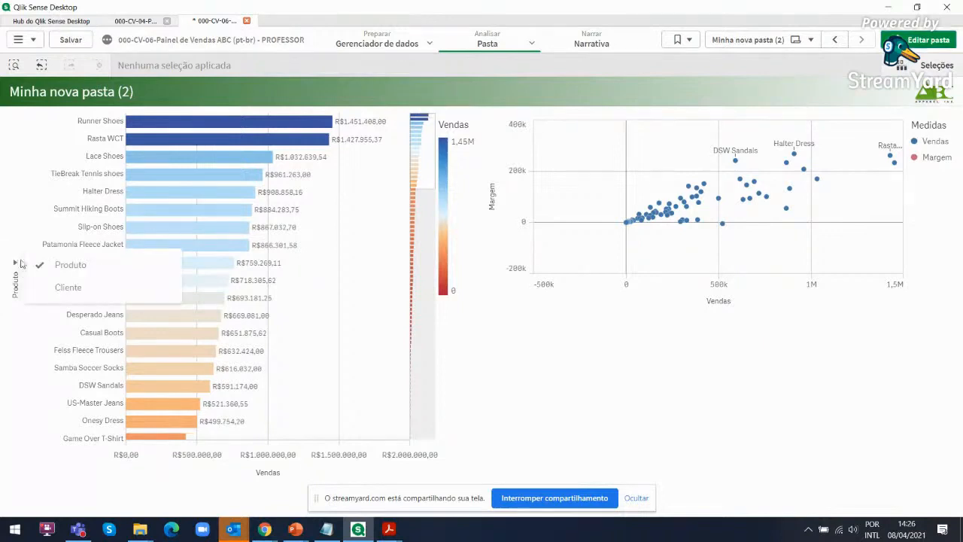
click(64, 290)
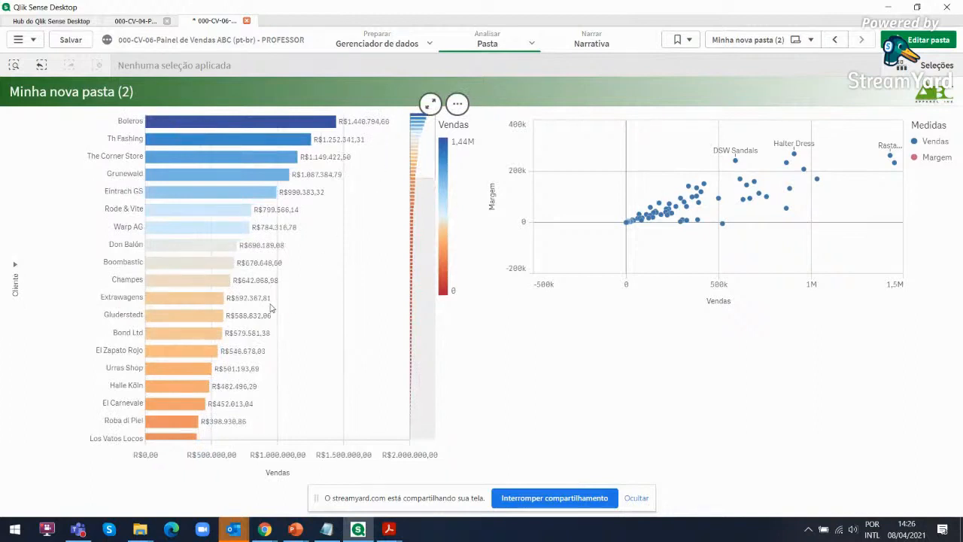
Filter the sheet to clients Boleros, Th Fashing, The Corner Store, Grunewald and Eintrach GS, adding the last three with lasso selection
mouse_move(225, 127)
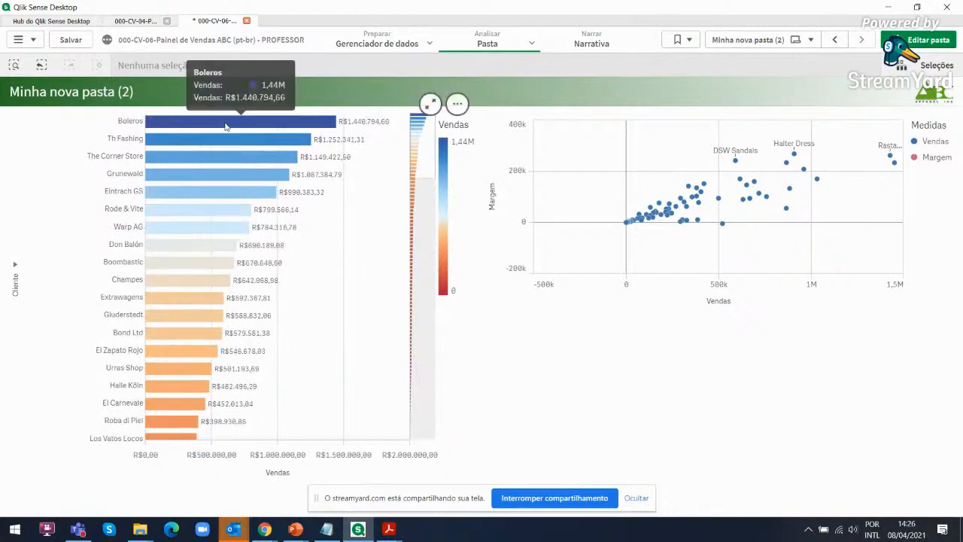
click(225, 127)
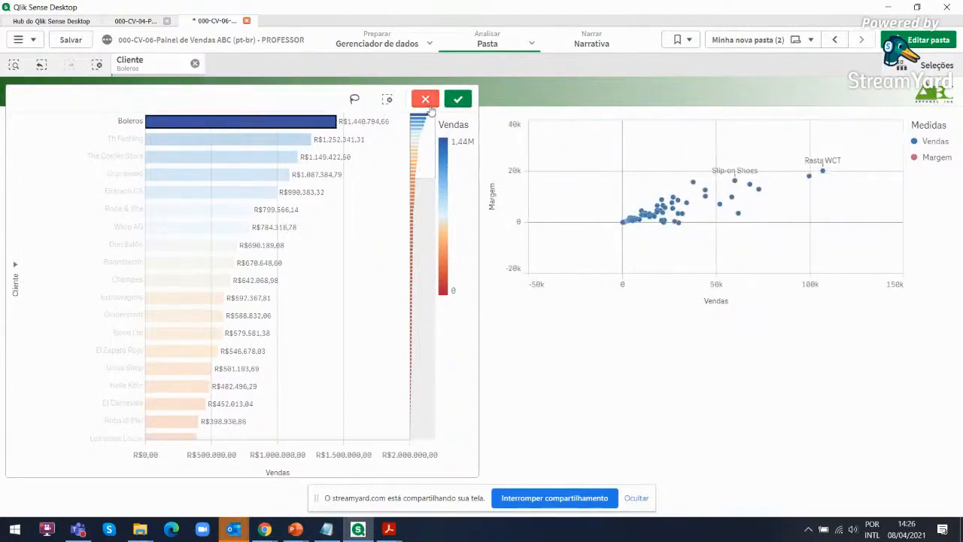
mouse_move(251, 141)
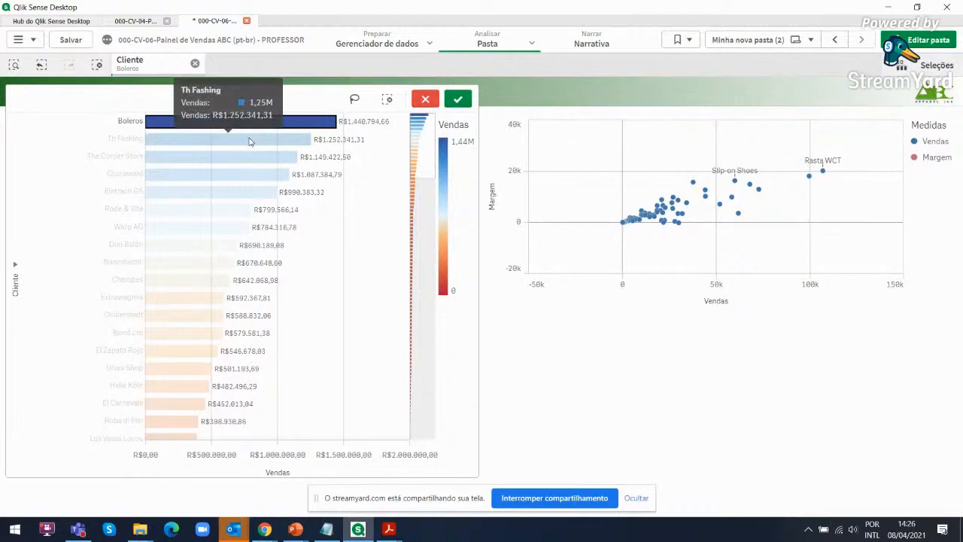
click(251, 141)
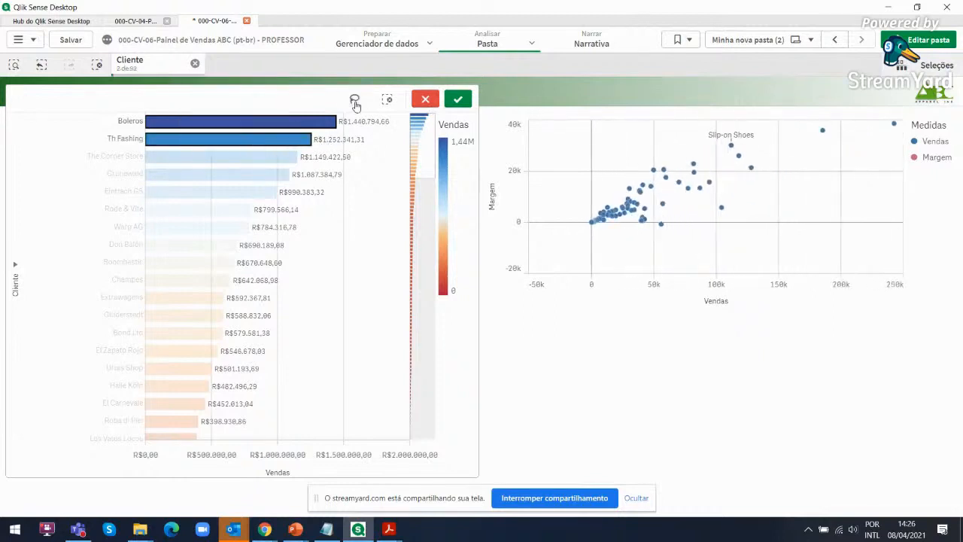
click(355, 100)
mouse_move(239, 155)
mouse_down()
mouse_move(213, 195)
mouse_move(248, 157)
mouse_up()
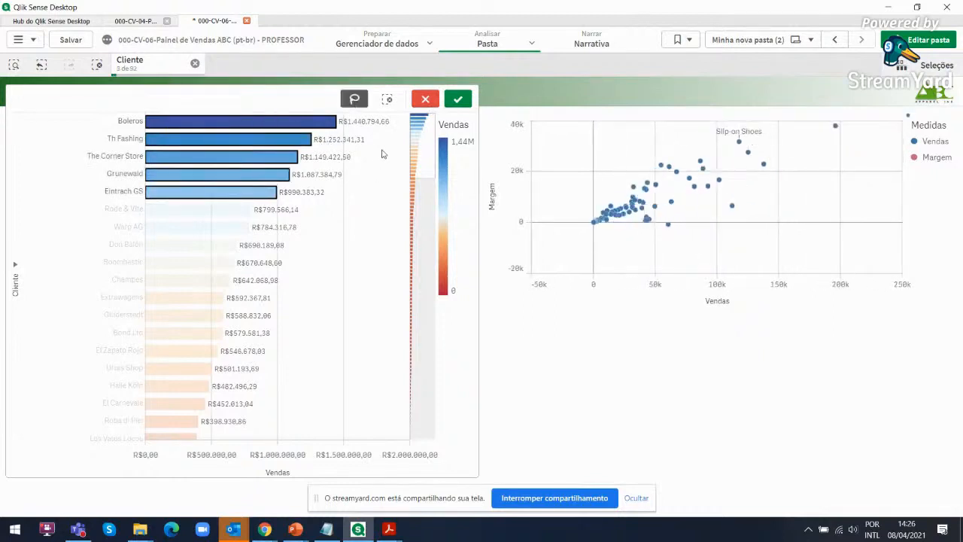
click(458, 98)
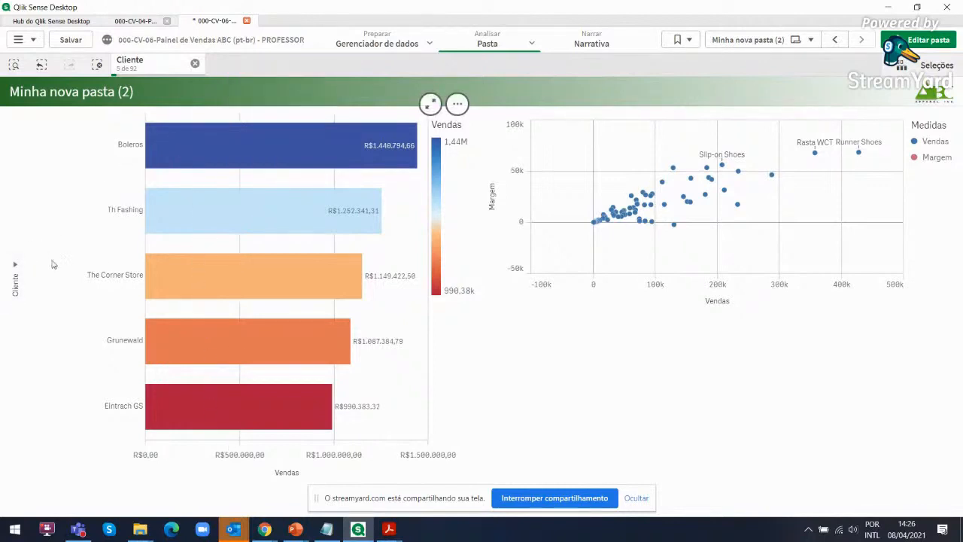
Switch the bar chart's dimension back to Produto and filter the sheet to Runner Shoes
click(15, 279)
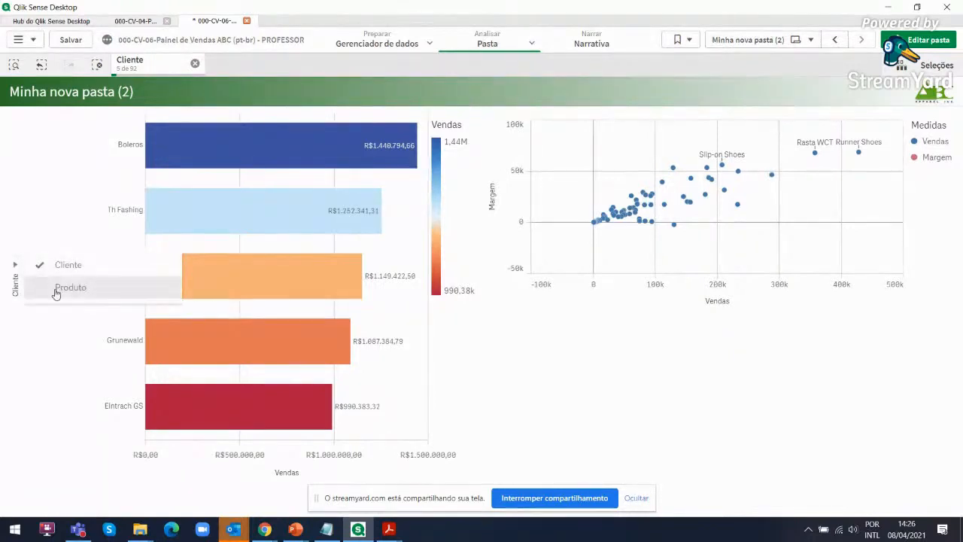
click(57, 289)
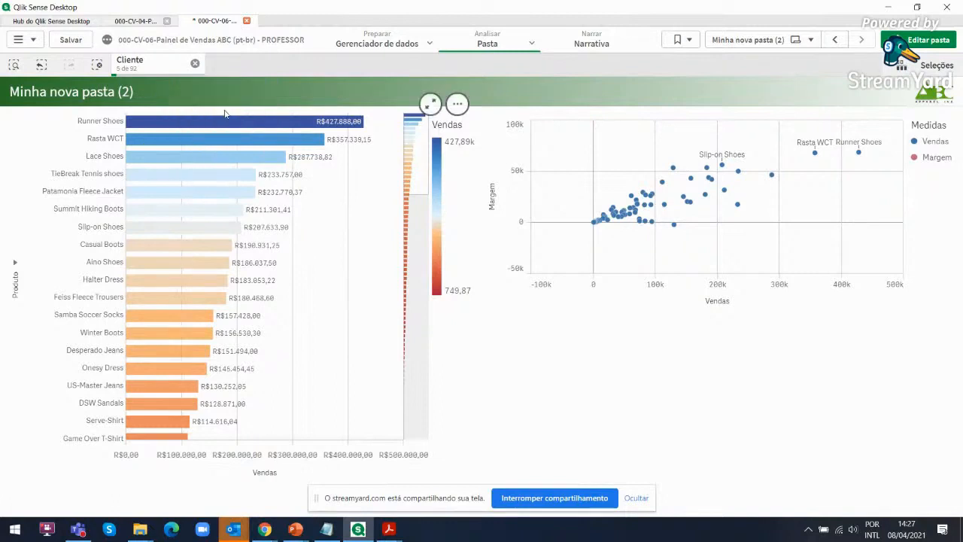
click(274, 122)
click(457, 98)
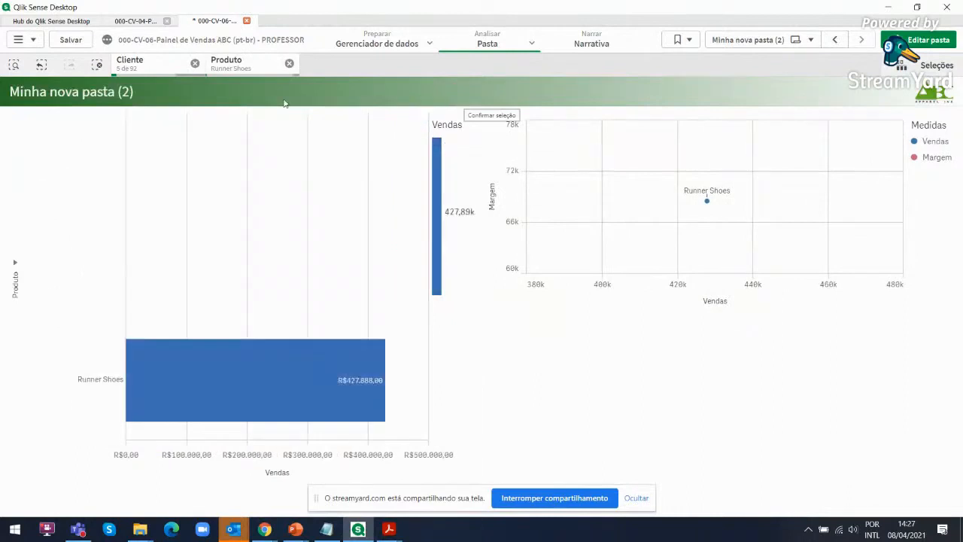
Invert the Produto selection by selecting the excluded values instead of Runner Shoes
click(239, 63)
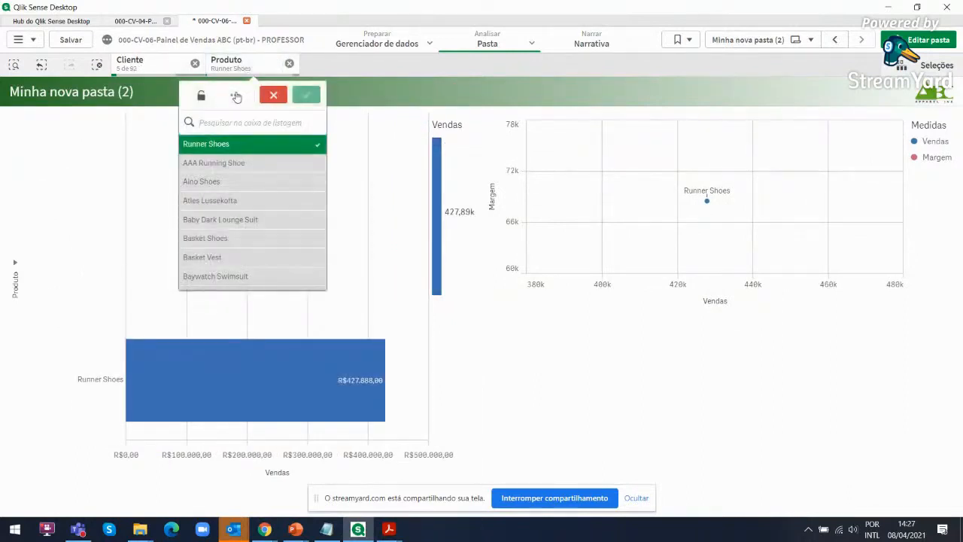
click(233, 96)
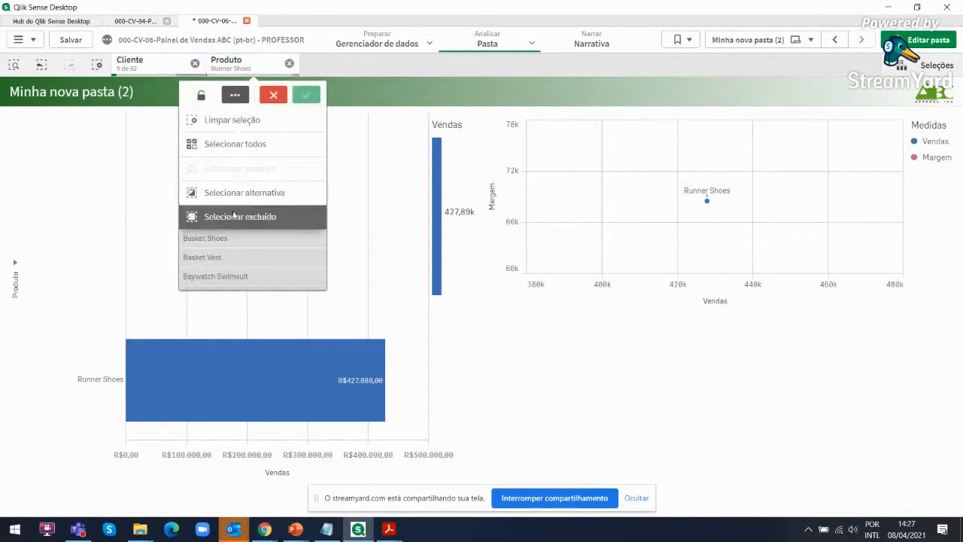
click(234, 216)
click(306, 96)
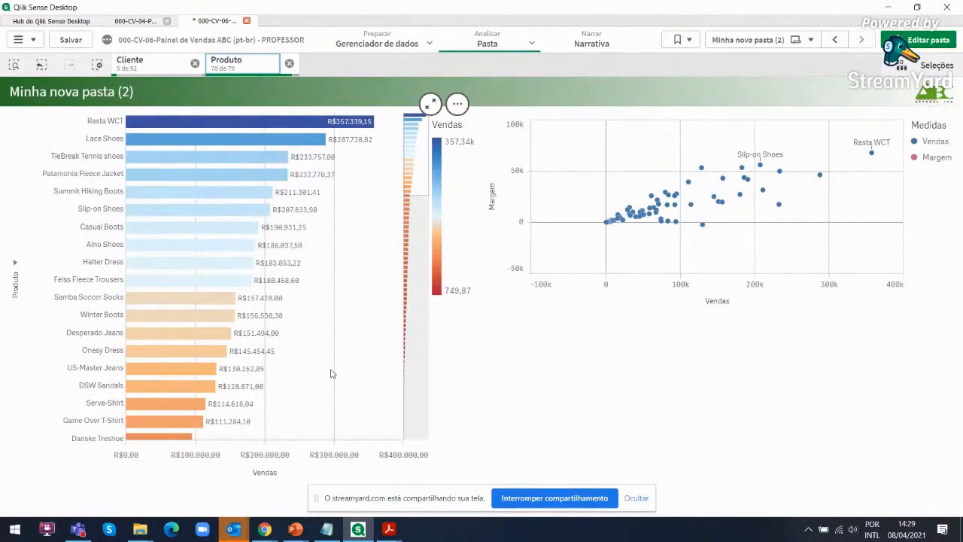
View the Data-Literacy-Infographic PDF in Acrobat, and present slide 102 on the Data-Informed decision process as a PowerPoint slide show
mouse_move(397, 529)
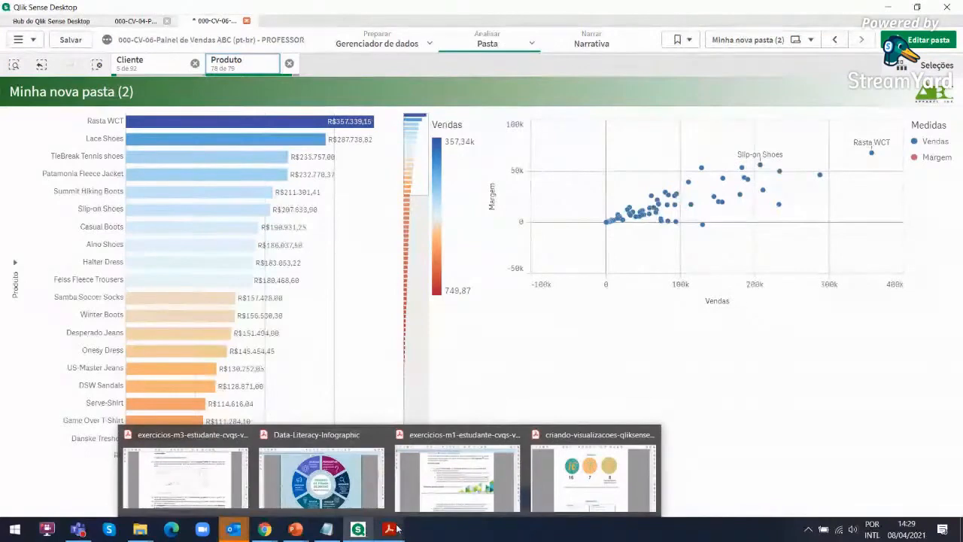
click(351, 482)
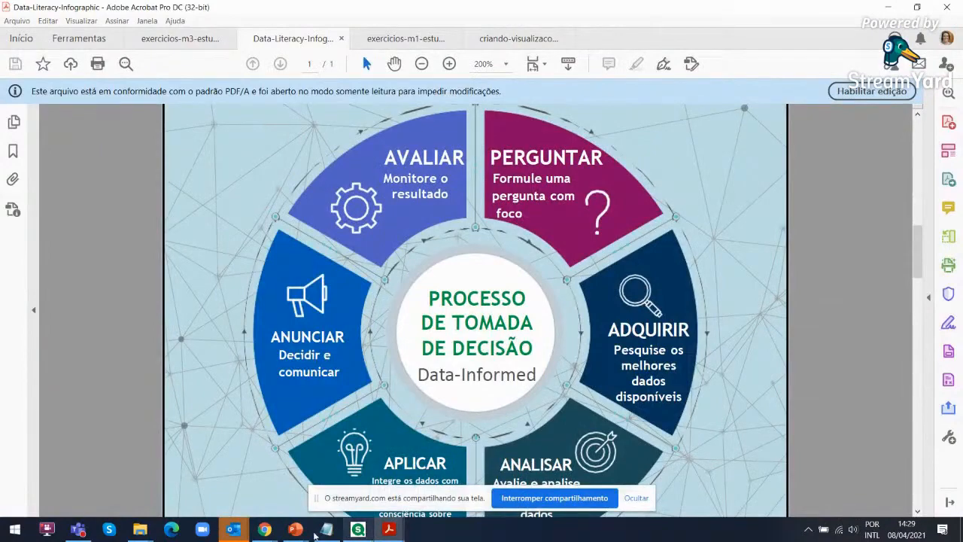
mouse_move(299, 531)
click(364, 490)
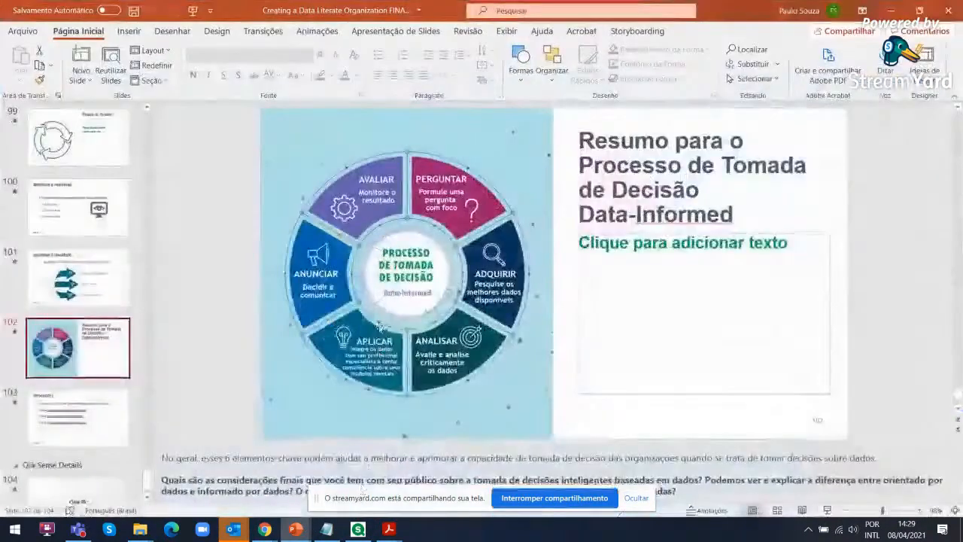
click(827, 511)
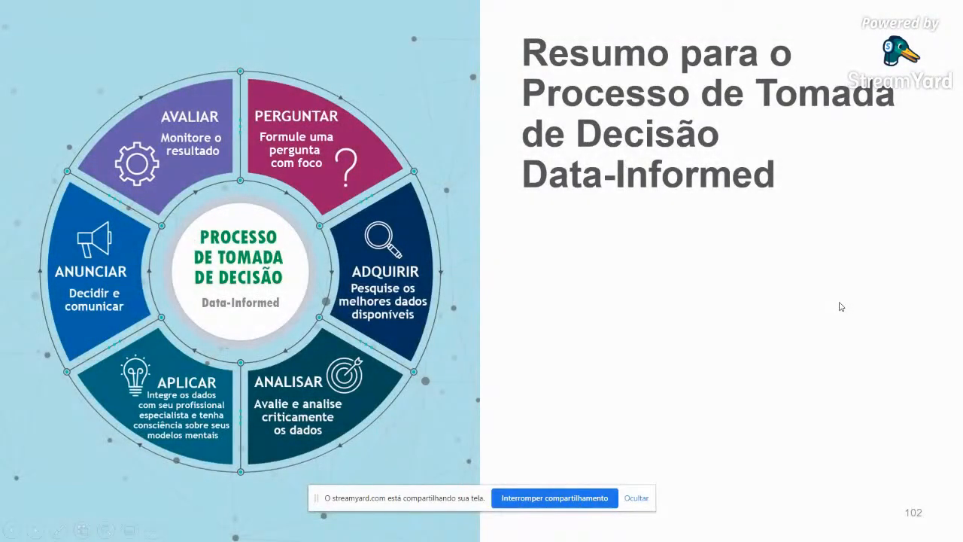